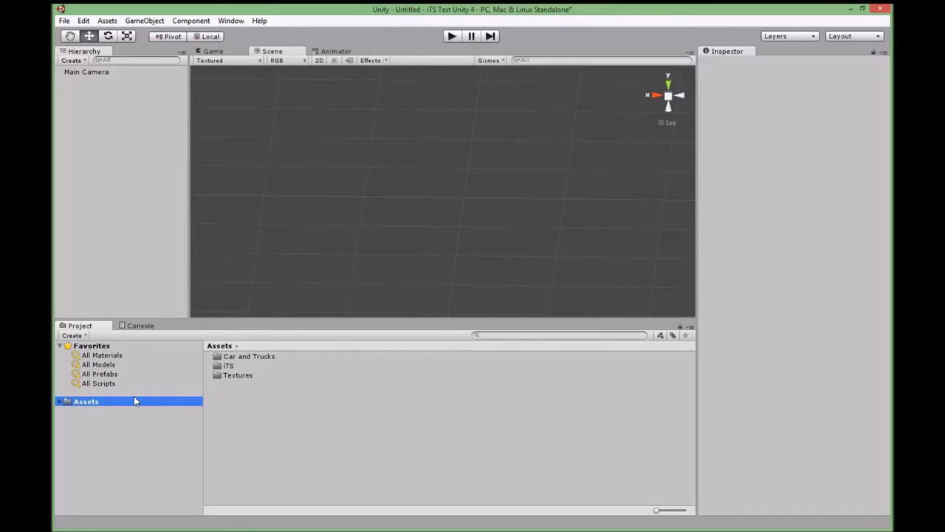
- Expand the Assets folder to reveal Car and Trucks, iTS and Textures
{"action": "left_click", "coordinate": [60, 402]}
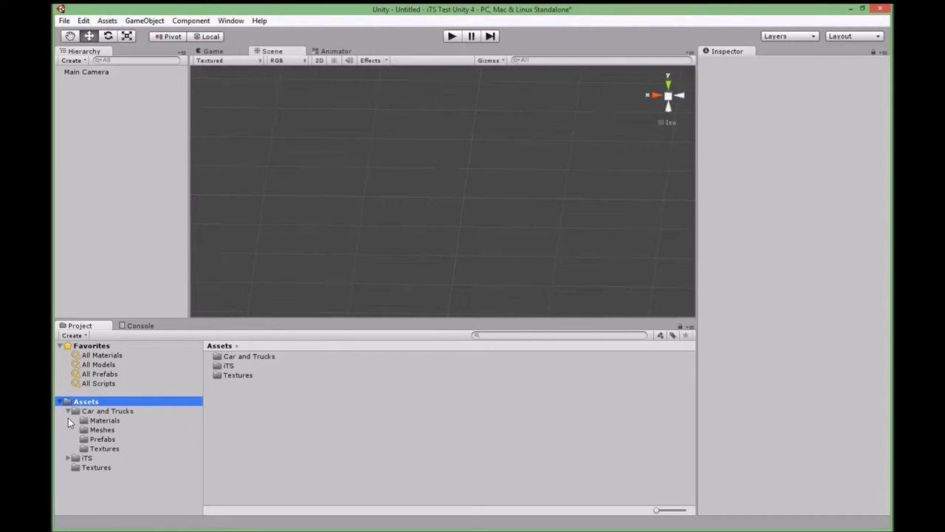
- Browse the Car and Trucks and iTS folders in the Assets tree
{"action": "left_click", "coordinate": [68, 411]}
{"action": "left_click", "coordinate": [68, 420]}
{"action": "left_click", "coordinate": [68, 420]}
{"action": "left_click", "coordinate": [100, 411]}
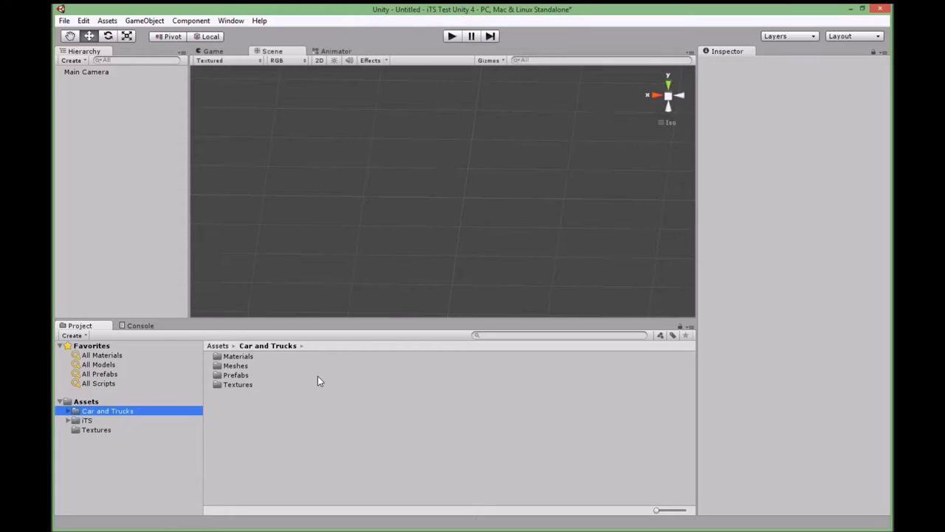
- Open Textures and inspect the 512x512 Red flare texture's import settings
{"action": "left_click", "coordinate": [94, 429]}
{"action": "left_click", "coordinate": [246, 376]}
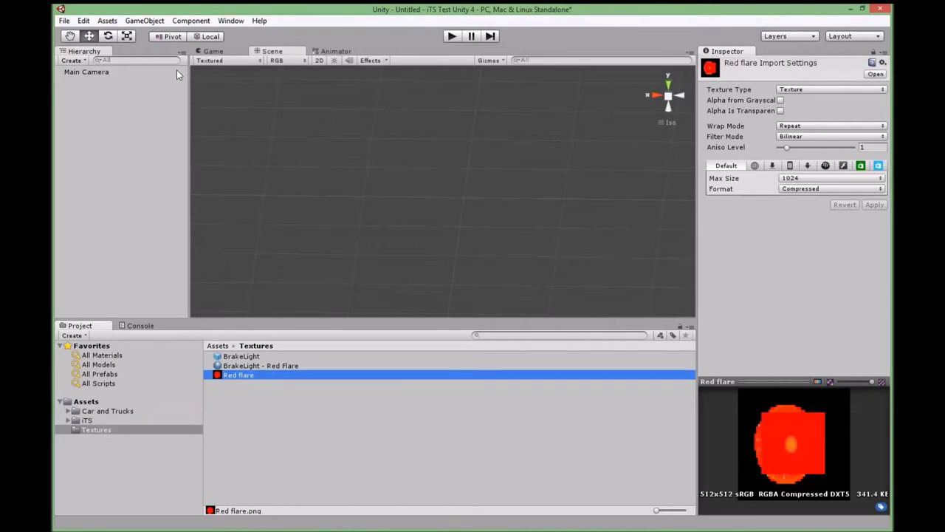
{"action": "left_click", "coordinate": [144, 21]}
- Add an empty iTS Simple Vehicle and move the Car Rig wizard aside
{"action": "mouse_move", "coordinate": [238, 152]}
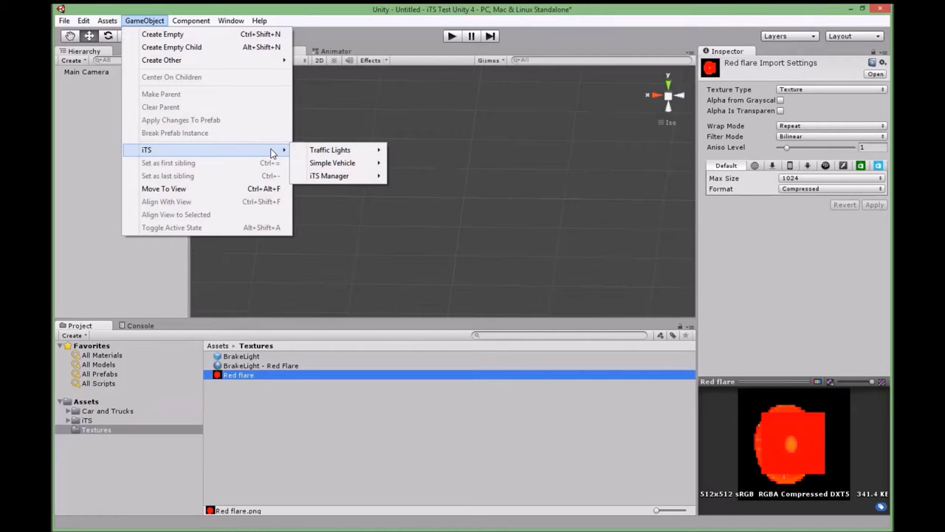
{"action": "mouse_move", "coordinate": [338, 165]}
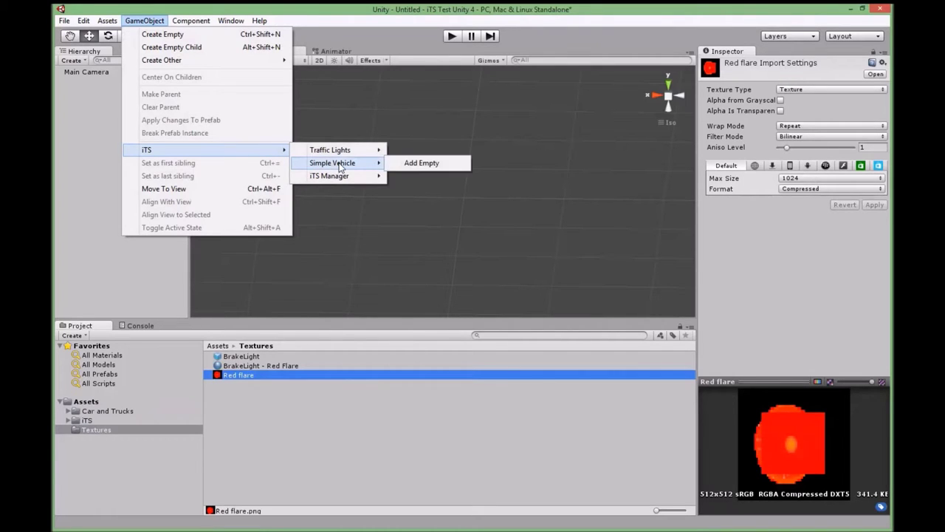
{"action": "left_click", "coordinate": [417, 163]}
{"action": "left_click_drag", "start_coordinate": [357, 173], "coordinate": [761, 136]}
{"action": "left_click_drag", "start_coordinate": [640, 139], "coordinate": [668, 113]}
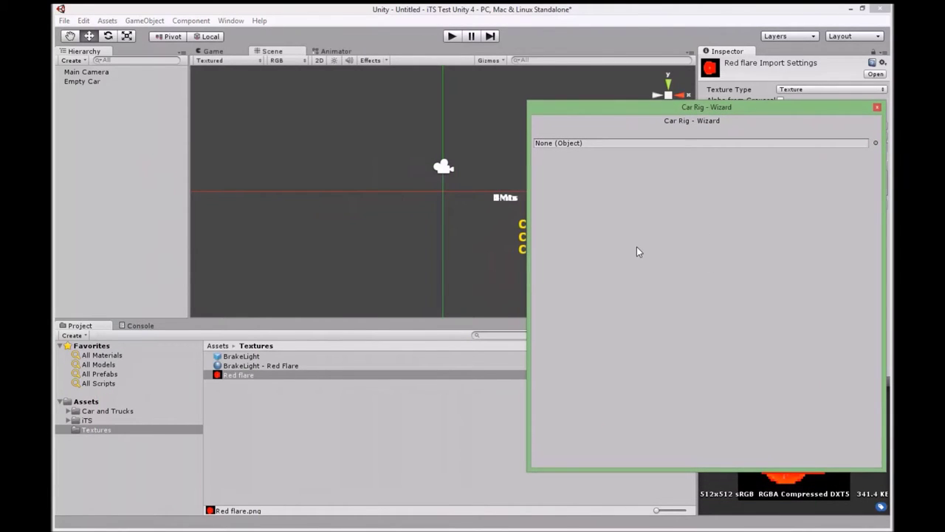
- Browse Car and Trucks > Prefabs, expanding the Bus and CopCar prefabs
{"action": "left_click", "coordinate": [68, 412]}
{"action": "left_click", "coordinate": [100, 439]}
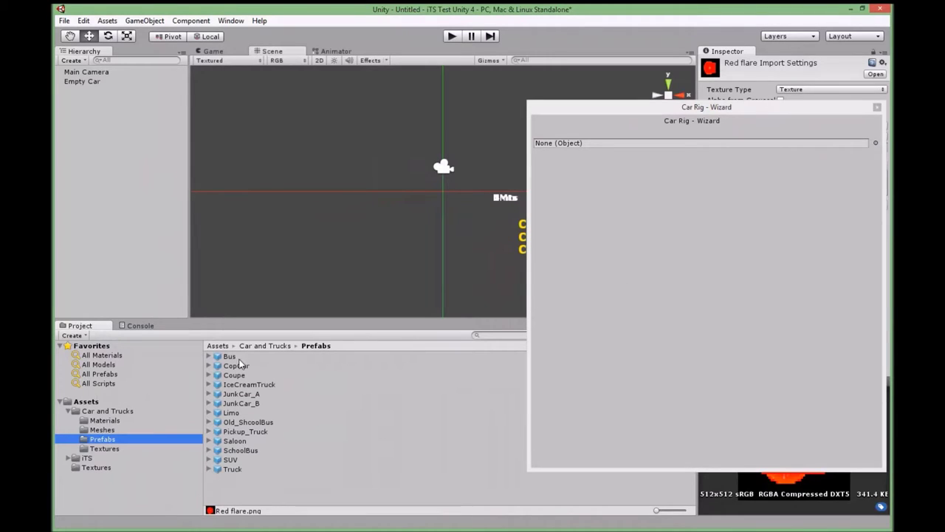
{"action": "left_click", "coordinate": [209, 356]}
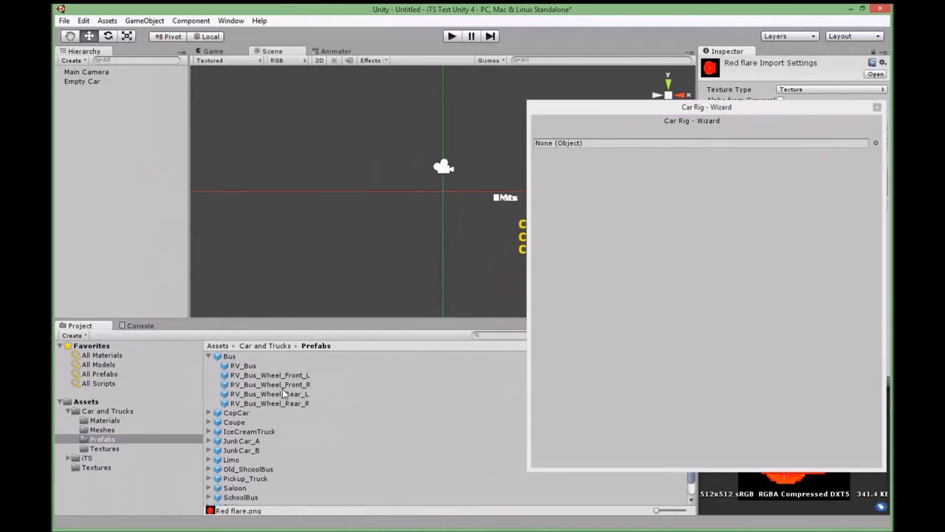
{"action": "left_click", "coordinate": [209, 357]}
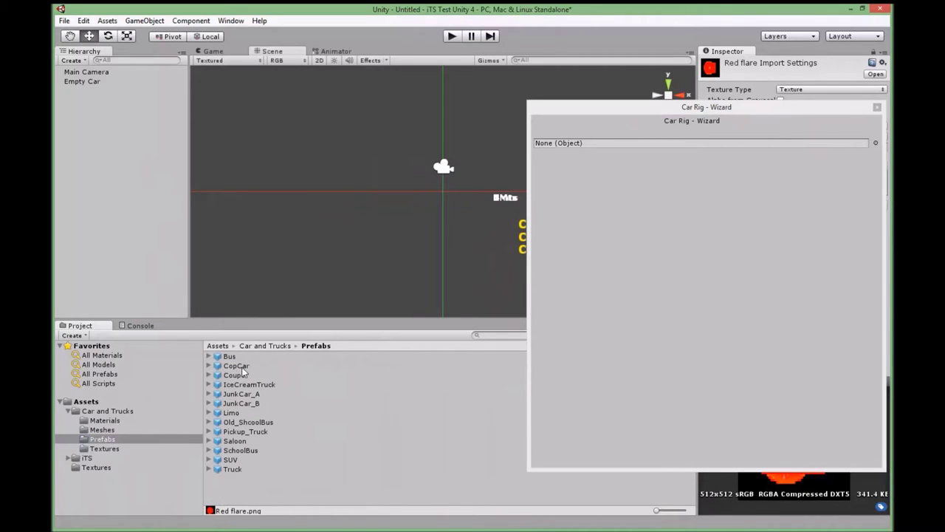
{"action": "left_click", "coordinate": [210, 366]}
- Assign the CopCar prefab to the Car Rig wizard and continue
{"action": "left_click", "coordinate": [209, 367]}
{"action": "left_click_drag", "start_coordinate": [236, 365], "coordinate": [618, 144]}
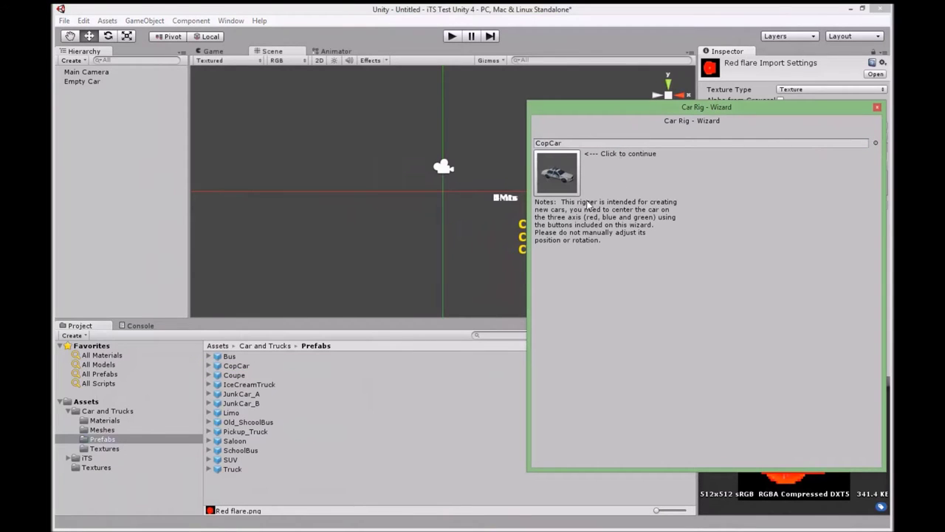
{"action": "left_click", "coordinate": [557, 179]}
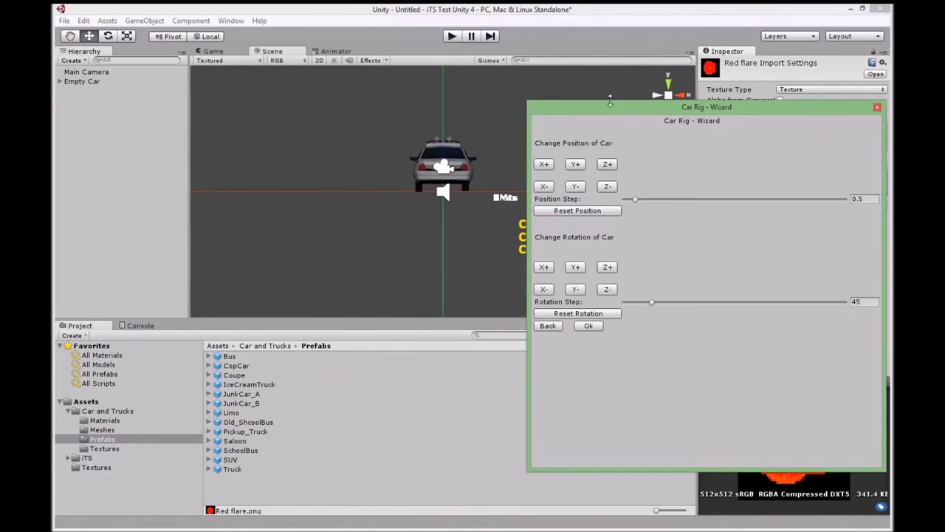
{"action": "left_click_drag", "start_coordinate": [641, 107], "coordinate": [622, 235]}
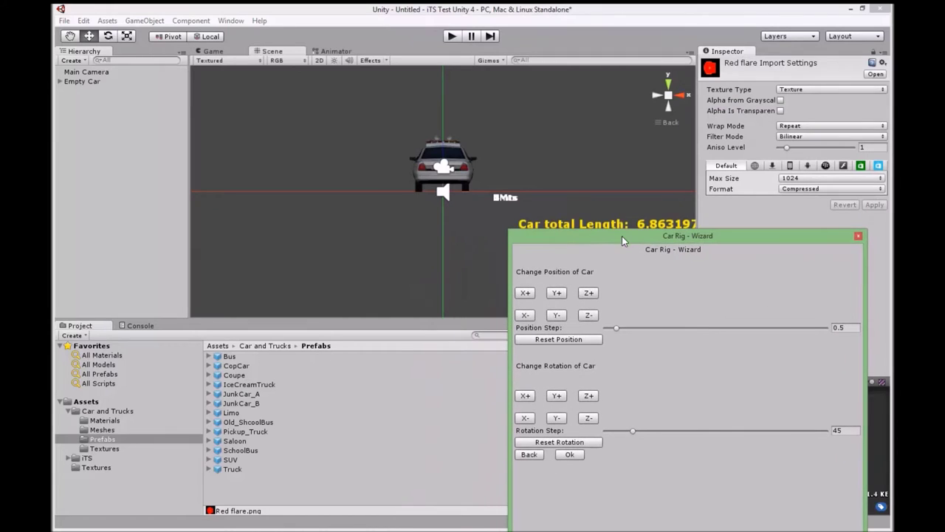
- Switch to Left view, zoom in on the car and begin rotating it on Y
{"action": "left_click", "coordinate": [658, 95]}
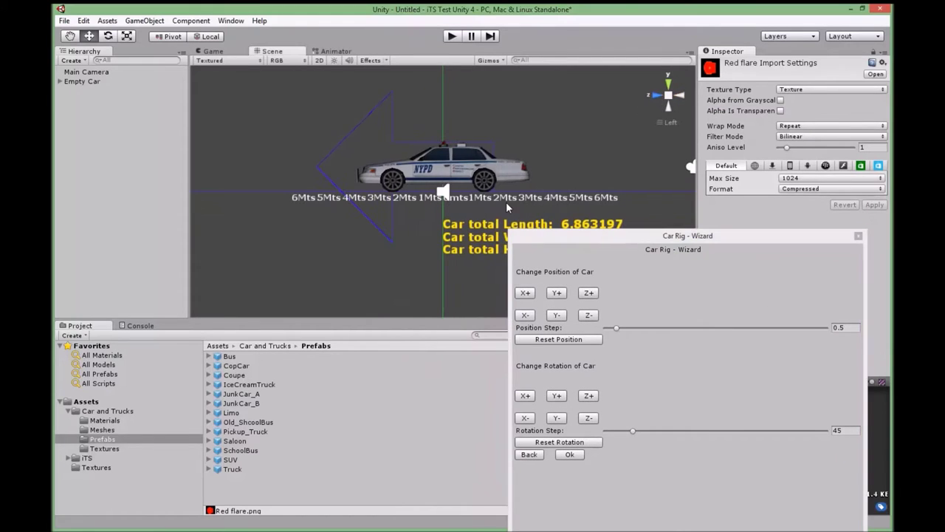
{"action": "scroll", "coordinate": [502, 202], "scroll_direction": "up", "scroll_amount": 4}
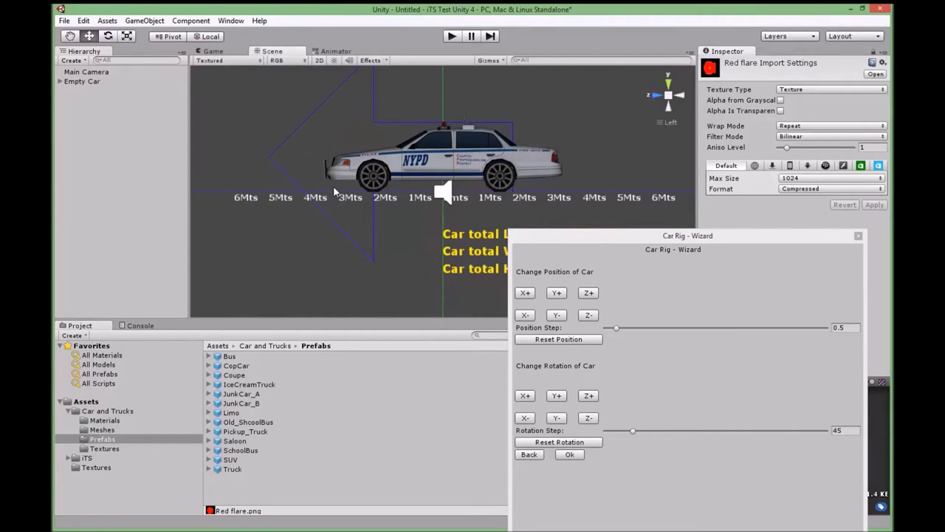
{"action": "left_click", "coordinate": [623, 242]}
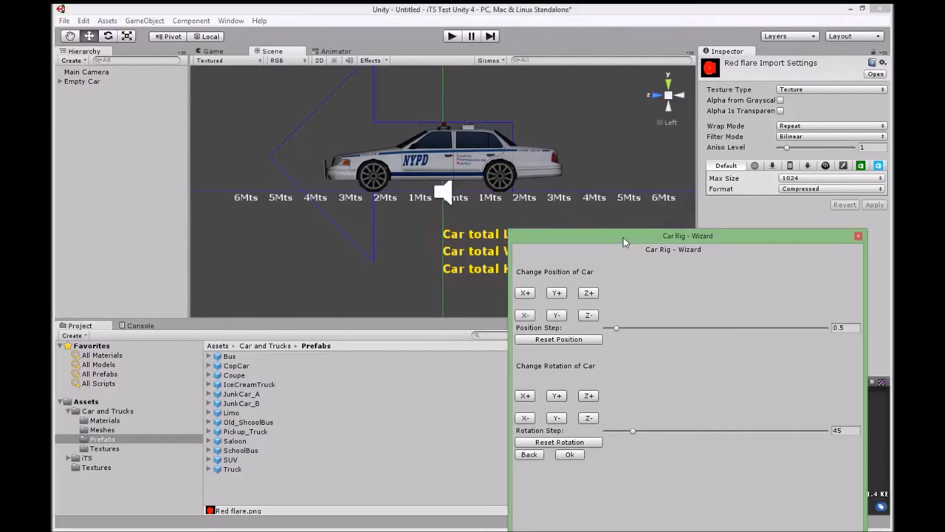
{"action": "left_click_drag", "start_coordinate": [623, 242], "coordinate": [700, 146]}
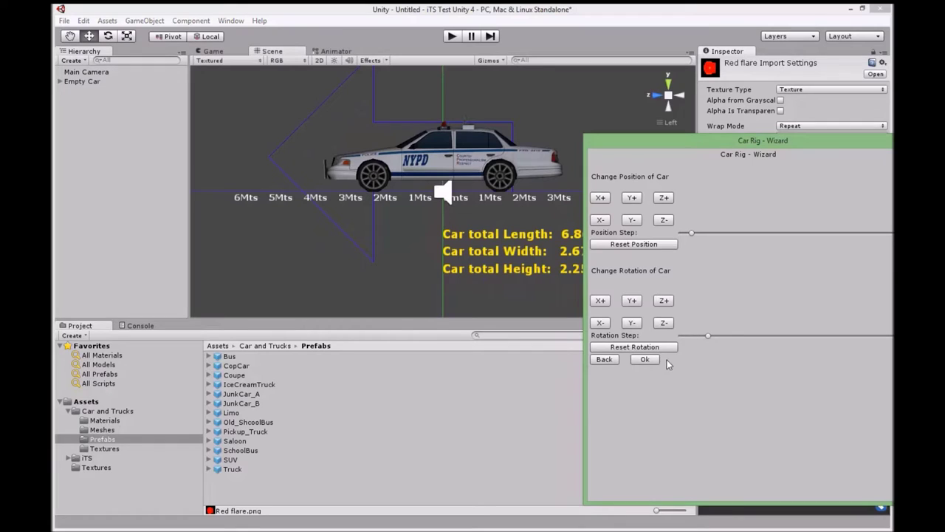
{"action": "left_click_drag", "start_coordinate": [721, 144], "coordinate": [701, 131]}
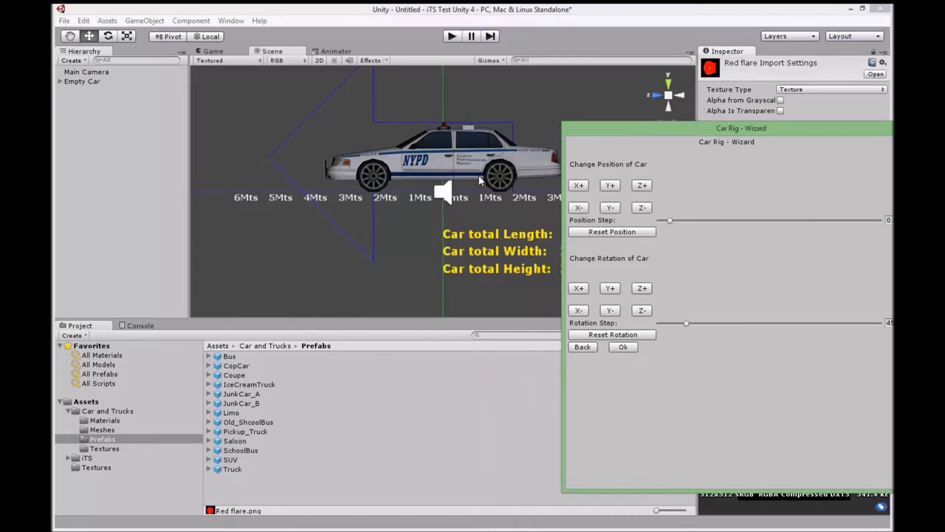
{"action": "left_click", "coordinate": [612, 292]}
- Rotate the car on Y in 45° steps through a full turn to 360
{"action": "left_click", "coordinate": [612, 294]}
{"action": "left_click", "coordinate": [611, 292]}
{"action": "left_click", "coordinate": [611, 293]}
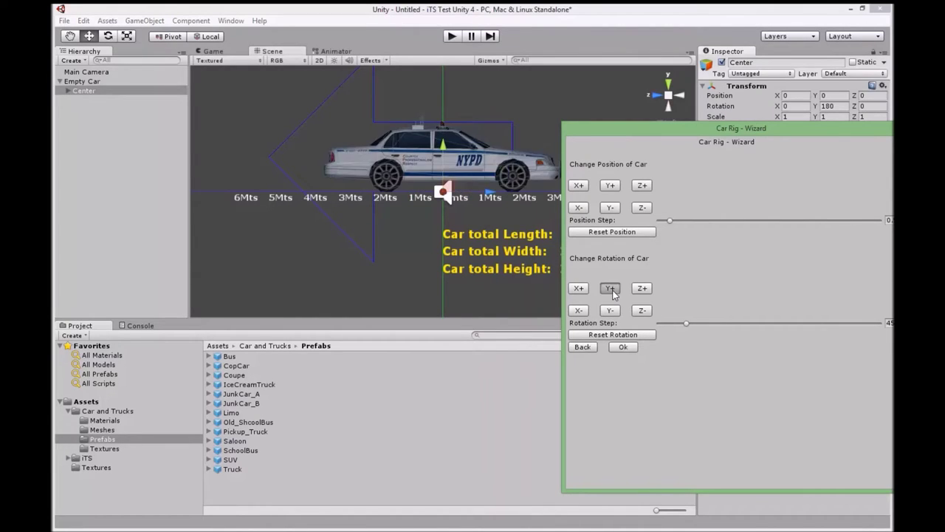
{"action": "left_click", "coordinate": [612, 291]}
{"action": "left_click", "coordinate": [611, 291]}
{"action": "left_click", "coordinate": [611, 292]}
{"action": "left_click", "coordinate": [611, 292]}
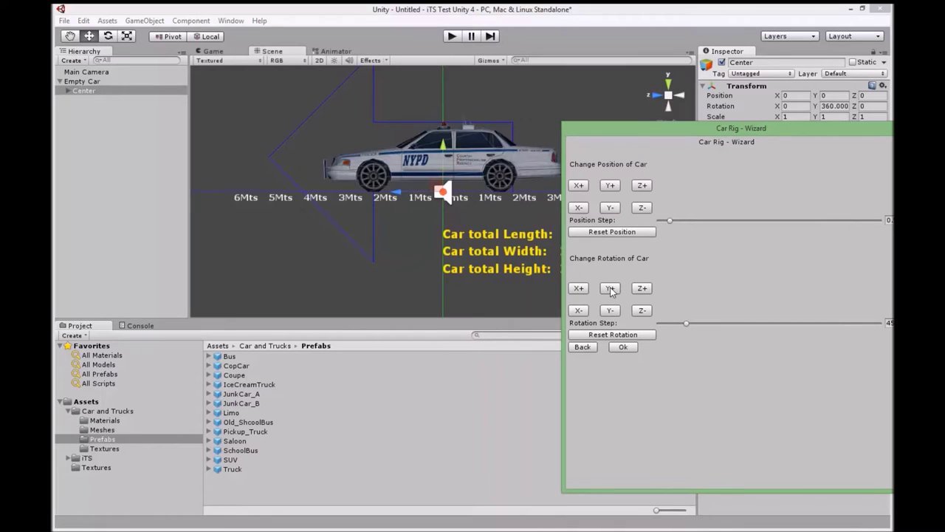
- Test Z and X rotation and Y position nudges, returning the car to level
{"action": "left_click", "coordinate": [639, 290]}
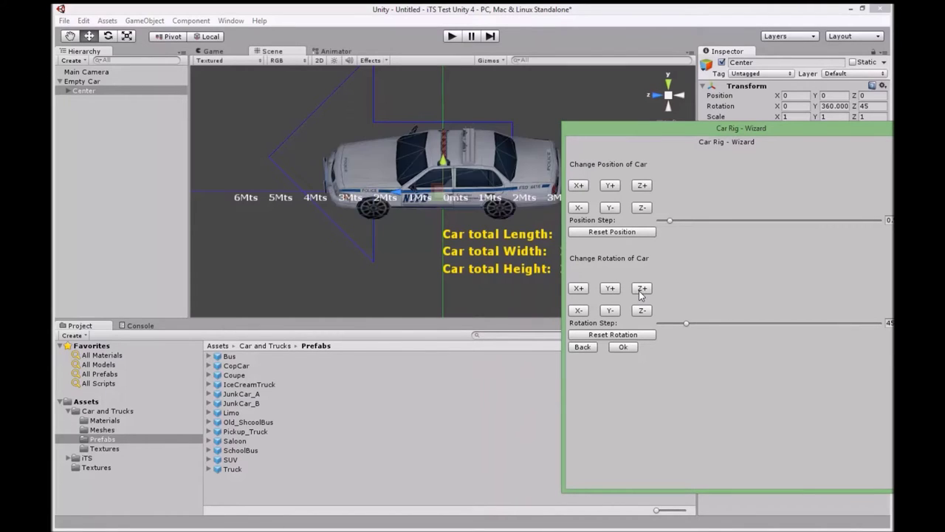
{"action": "left_click", "coordinate": [633, 312]}
{"action": "left_click", "coordinate": [583, 292]}
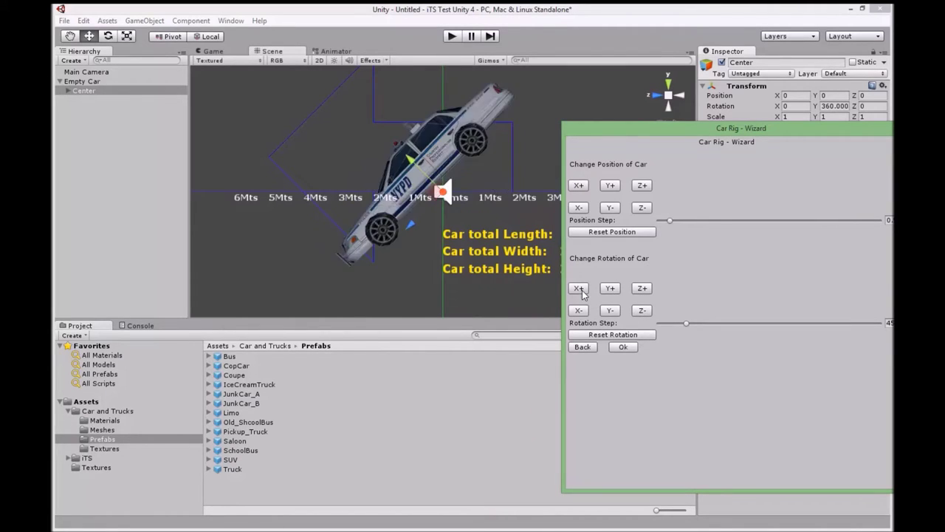
{"action": "left_click", "coordinate": [583, 315]}
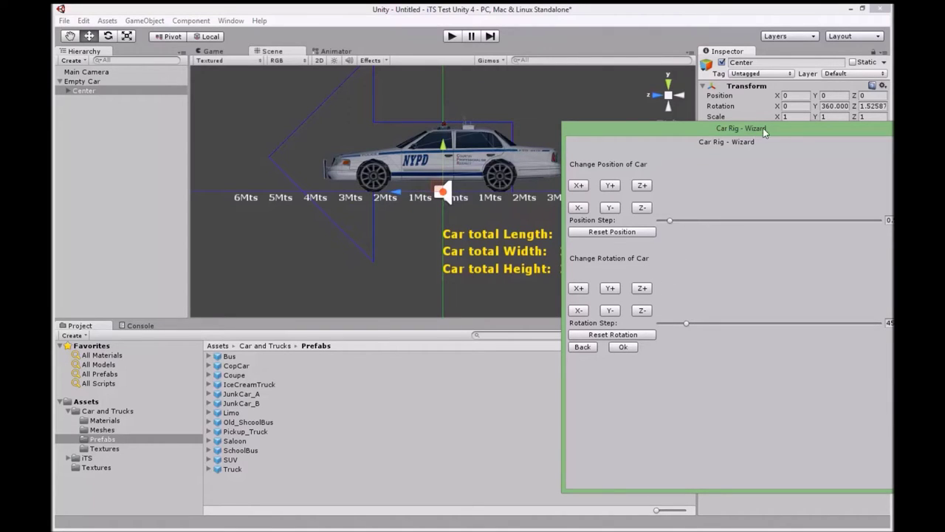
{"action": "left_click_drag", "start_coordinate": [778, 135], "coordinate": [780, 166]}
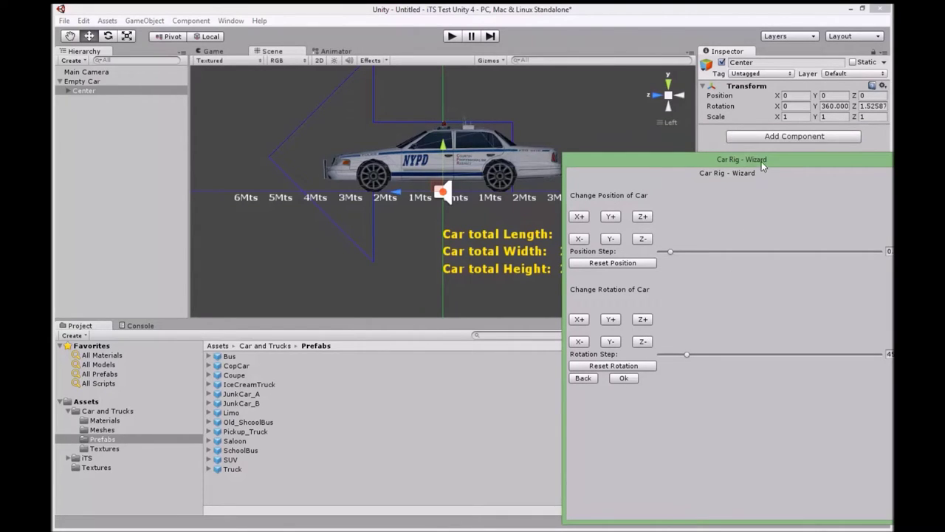
{"action": "left_click_drag", "start_coordinate": [762, 162], "coordinate": [781, 153]}
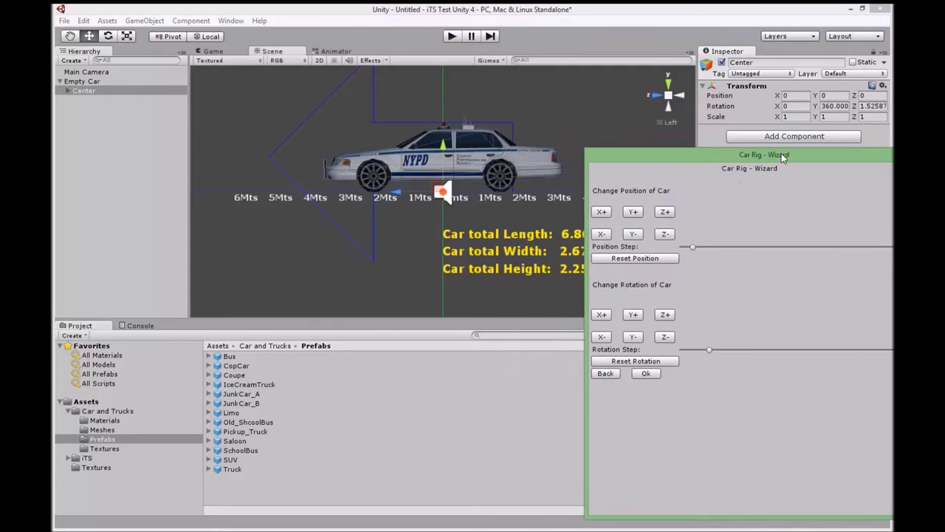
{"action": "left_click", "coordinate": [636, 215]}
{"action": "left_click", "coordinate": [637, 235]}
- Check the car from Top and Left views, then accept the alignment
{"action": "left_click", "coordinate": [668, 84]}
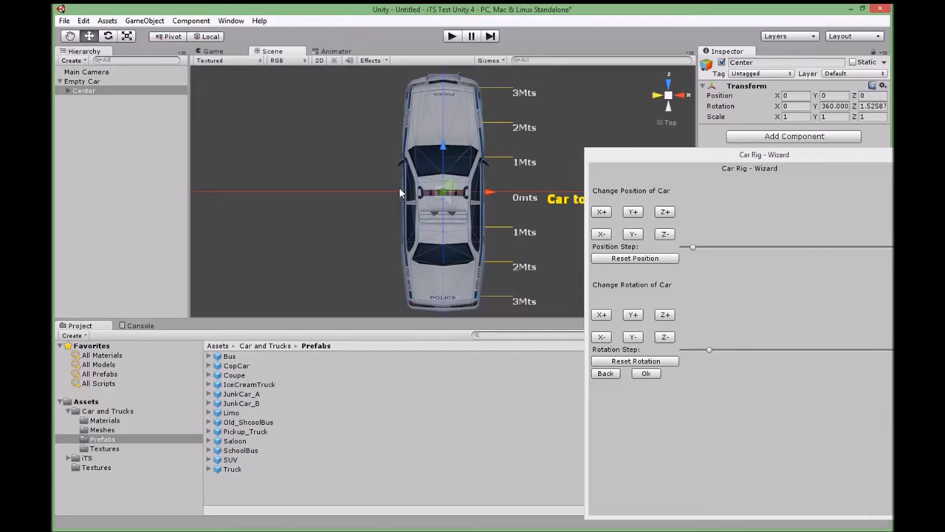
{"action": "left_click", "coordinate": [655, 97]}
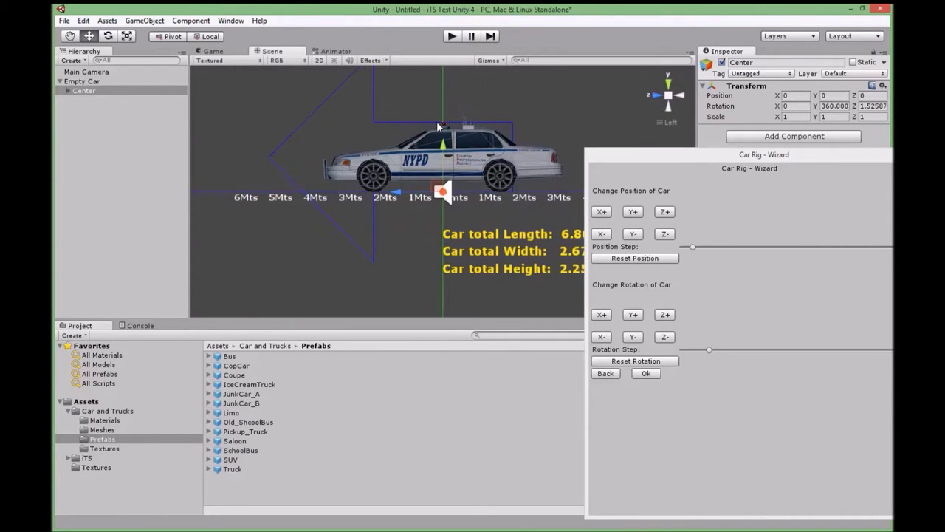
{"action": "middle_click_drag", "start_coordinate": [438, 127], "coordinate": [437, 155]}
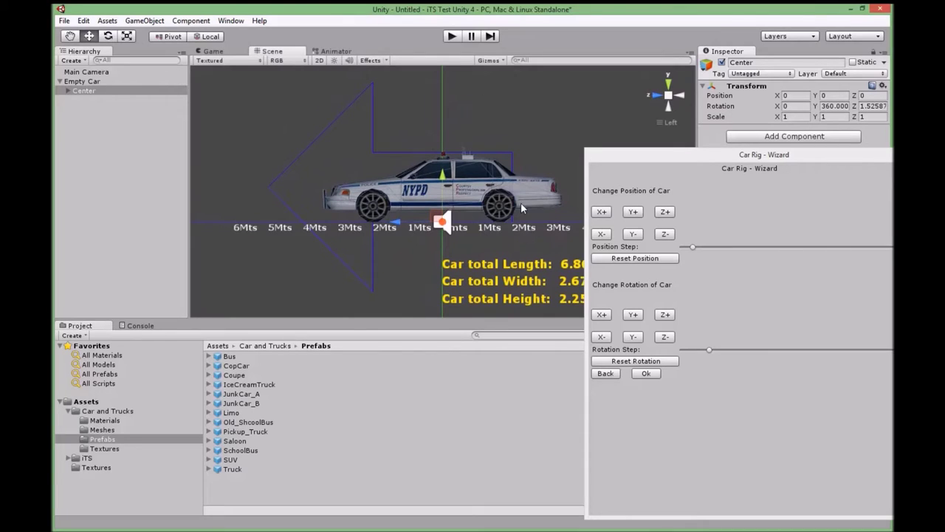
{"action": "left_click", "coordinate": [646, 374]}
- Narrow the wizard and select the rear-left and front-left wheels
{"action": "left_click_drag", "start_coordinate": [667, 163], "coordinate": [178, 212]}
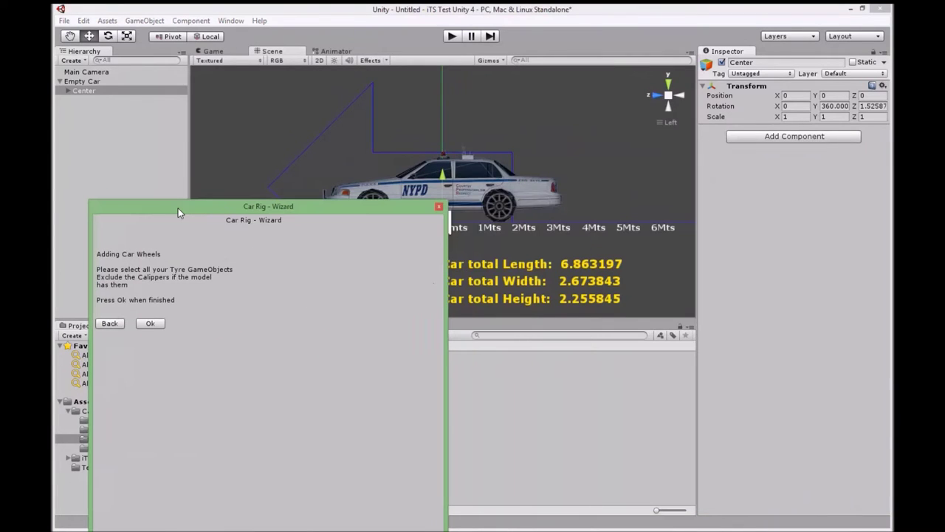
{"action": "left_click_drag", "start_coordinate": [445, 254], "coordinate": [310, 250]}
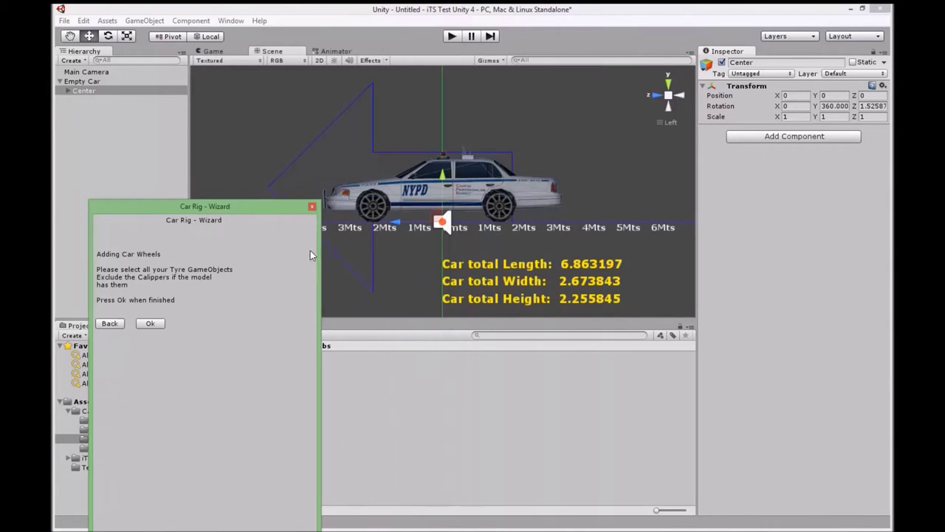
{"action": "left_click_drag", "start_coordinate": [247, 210], "coordinate": [239, 146]}
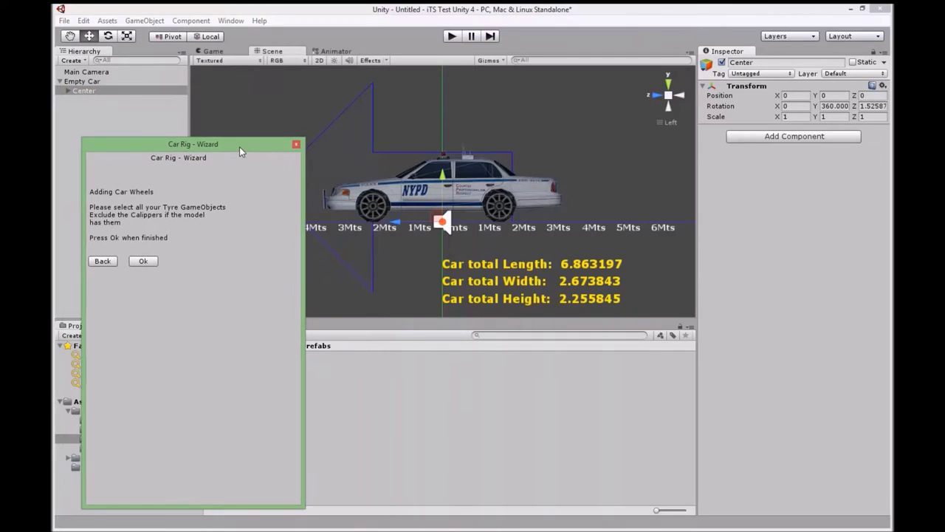
{"action": "left_click", "coordinate": [504, 209]}
{"action": "left_click", "coordinate": [503, 208]}
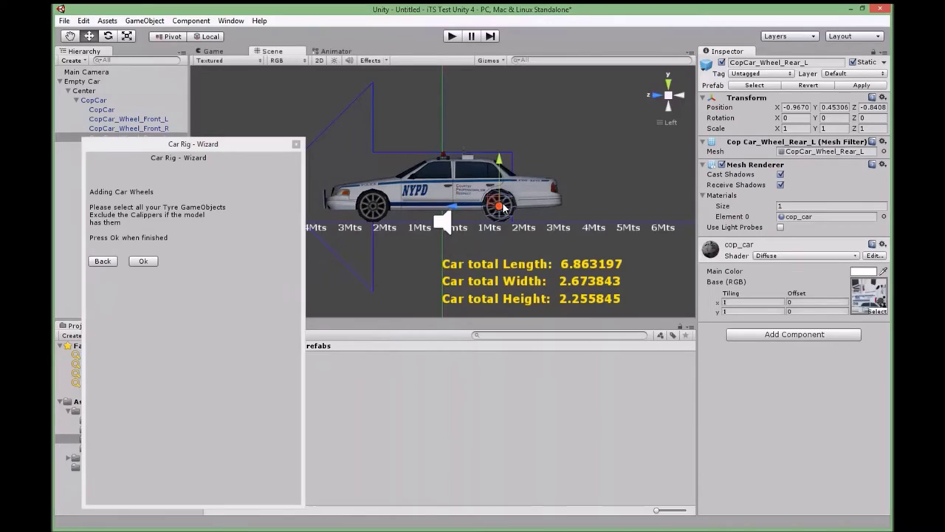
{"action": "left_click", "coordinate": [373, 206], "text": "ctrl"}
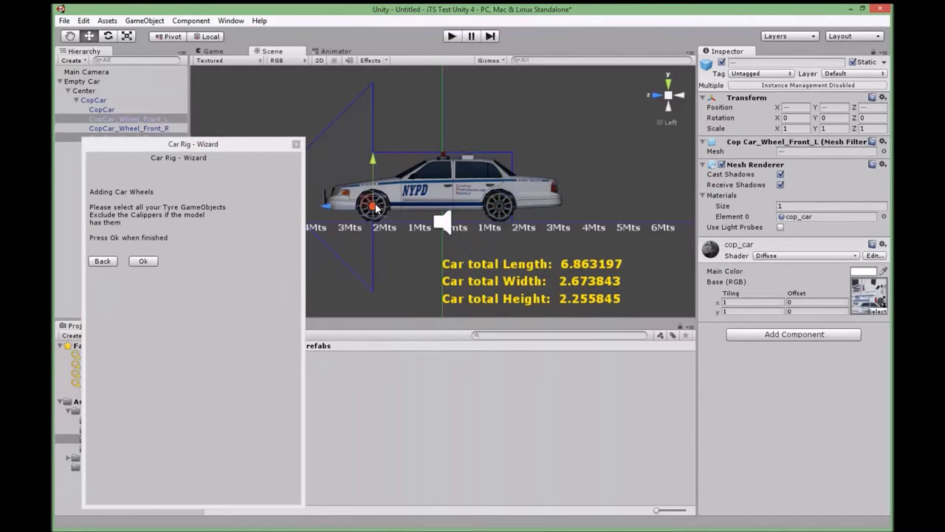
- Add the front-right and rear-right wheels and confirm all four as tyres
{"action": "left_click_drag", "start_coordinate": [254, 145], "coordinate": [713, 196]}
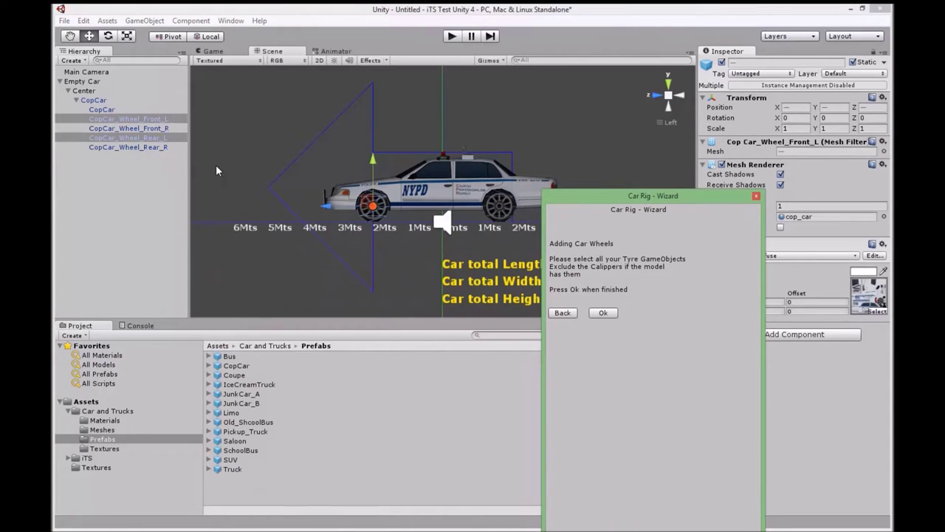
{"action": "left_click", "coordinate": [162, 130], "text": "ctrl"}
{"action": "left_click", "coordinate": [157, 147], "text": "ctrl"}
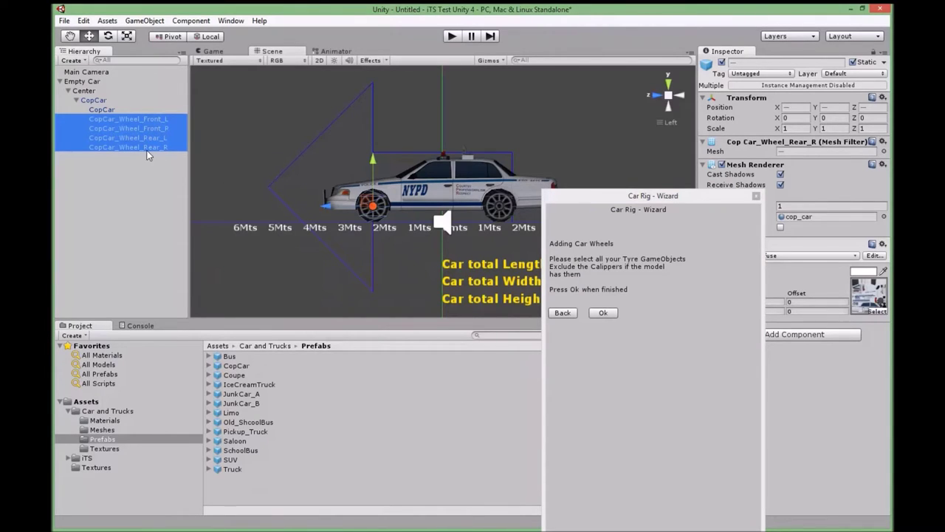
{"action": "left_click", "coordinate": [609, 311]}
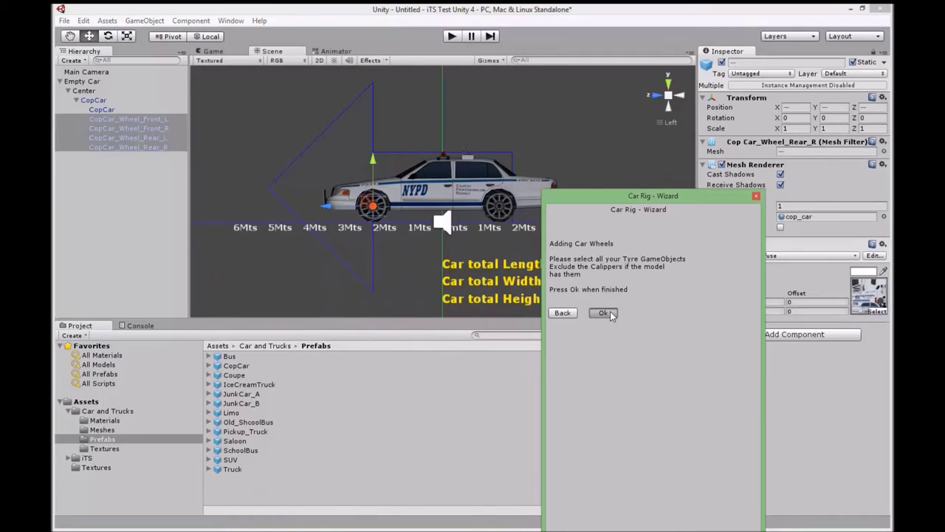
{"action": "left_click_drag", "start_coordinate": [608, 197], "coordinate": [697, 160]}
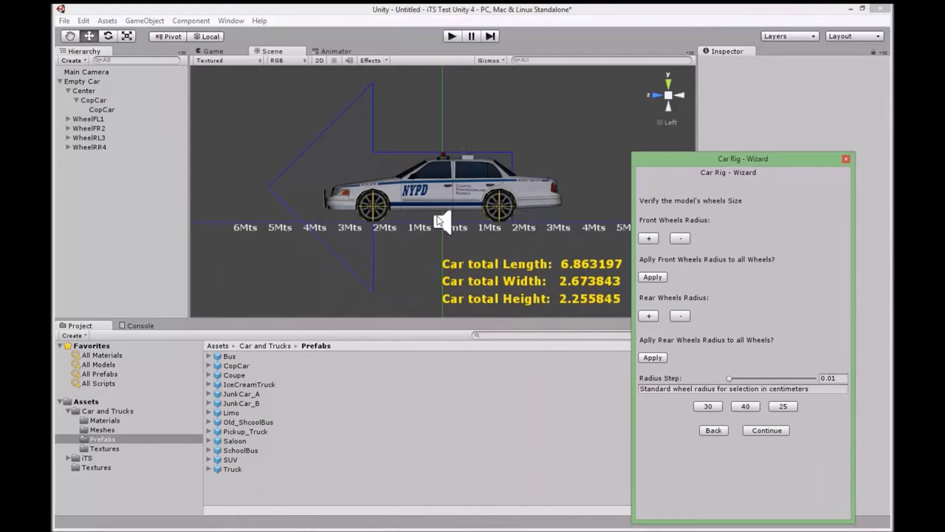
{"action": "scroll", "coordinate": [510, 222], "scroll_direction": "up", "scroll_amount": 5}
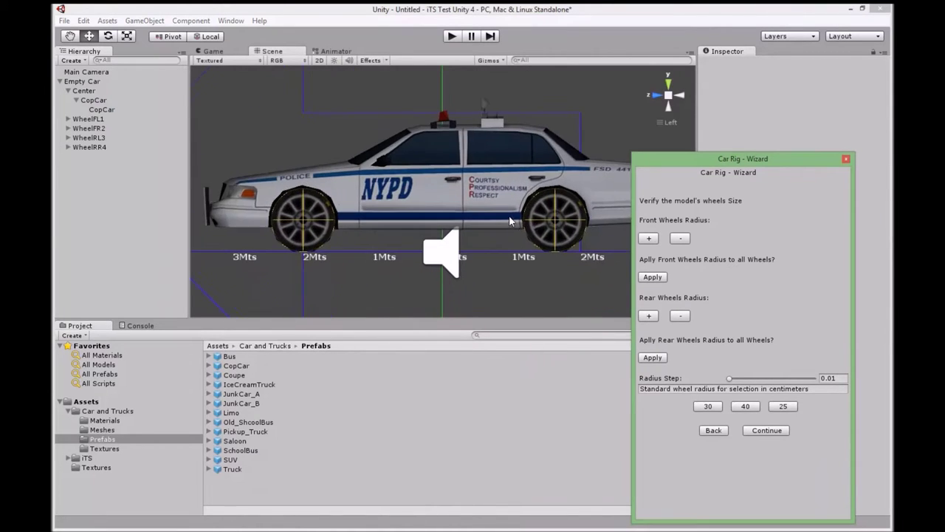
{"action": "scroll", "coordinate": [418, 221], "scroll_direction": "up", "scroll_amount": 2}
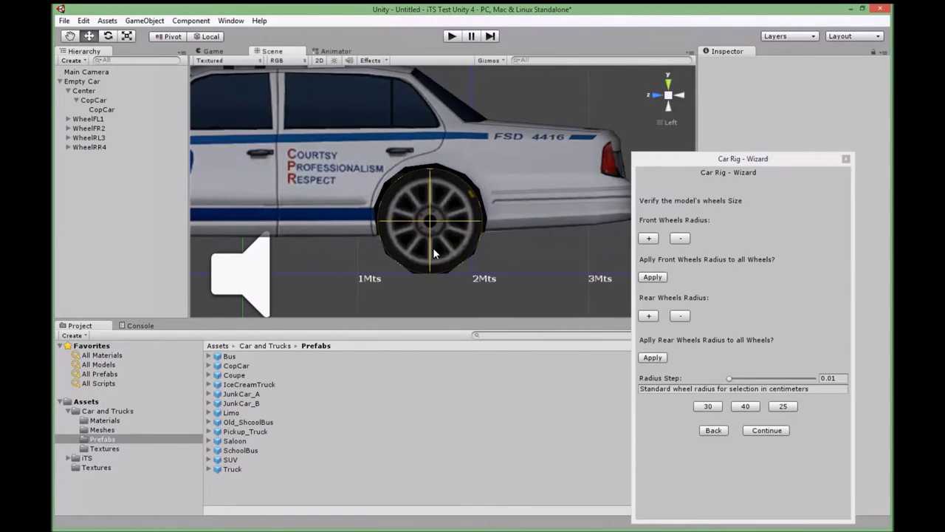
{"action": "scroll", "coordinate": [434, 256], "scroll_direction": "up", "scroll_amount": 2}
{"action": "middle_click_drag", "start_coordinate": [435, 255], "coordinate": [457, 239]}
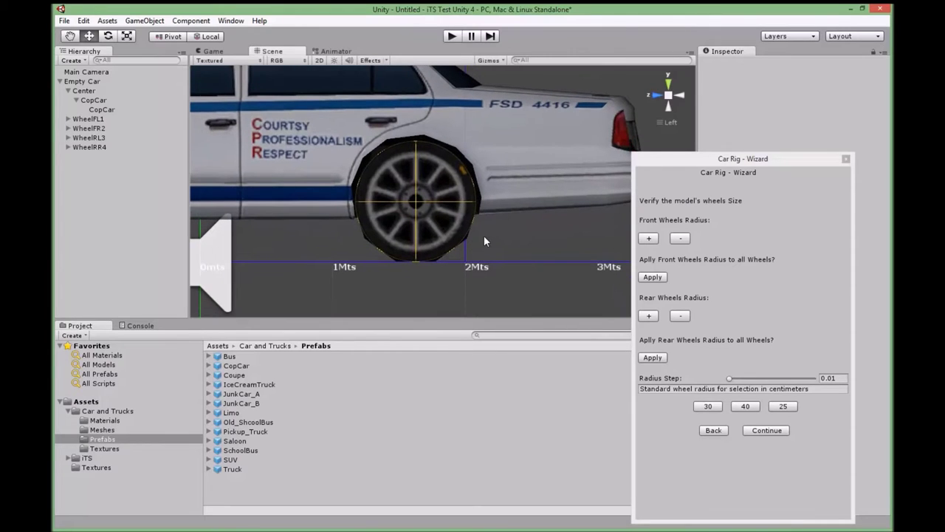
{"action": "left_click_drag", "start_coordinate": [418, 212], "coordinate": [510, 236], "text": "alt"}
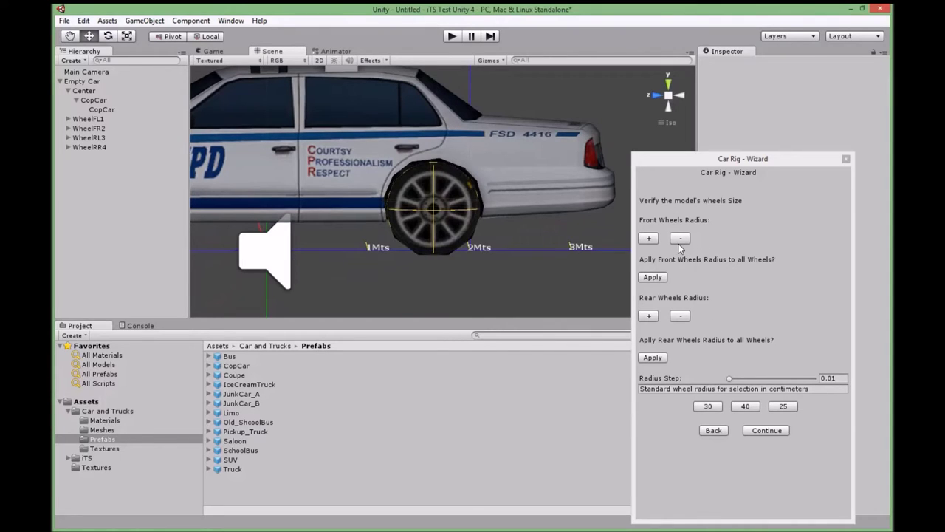
{"action": "left_click", "coordinate": [831, 378]}
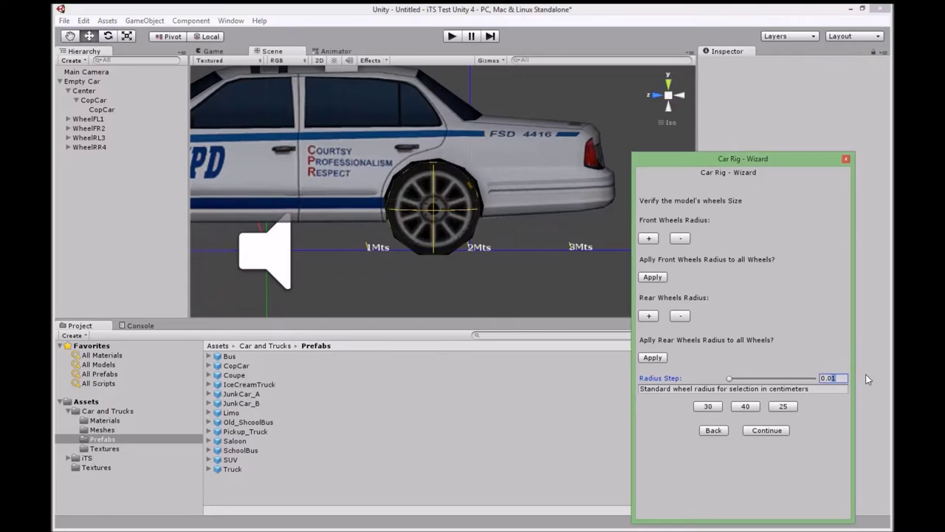
- Enter 0.001 as Radius Step and apply the rear radius to every wheel
{"action": "type", "text": "0"}
{"action": "left_click", "coordinate": [652, 358]}
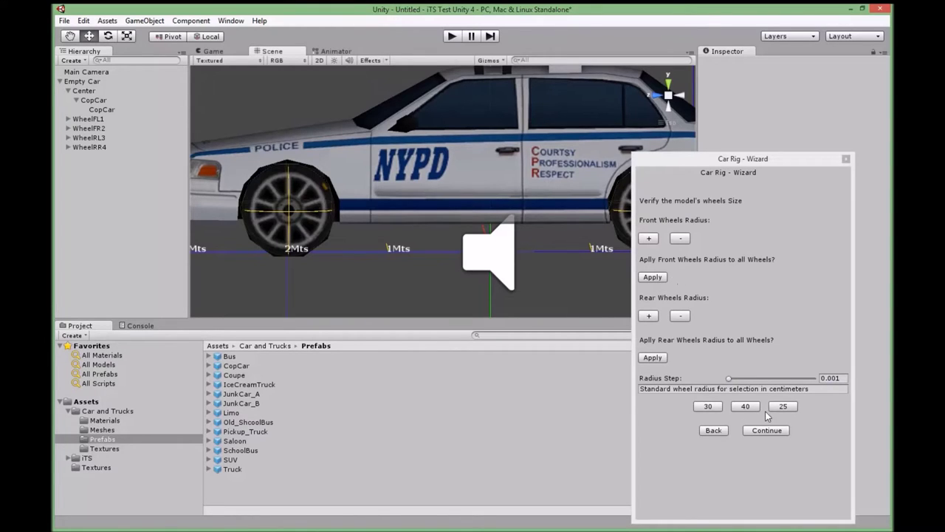
{"action": "middle_click_drag", "start_coordinate": [542, 233], "coordinate": [493, 223]}
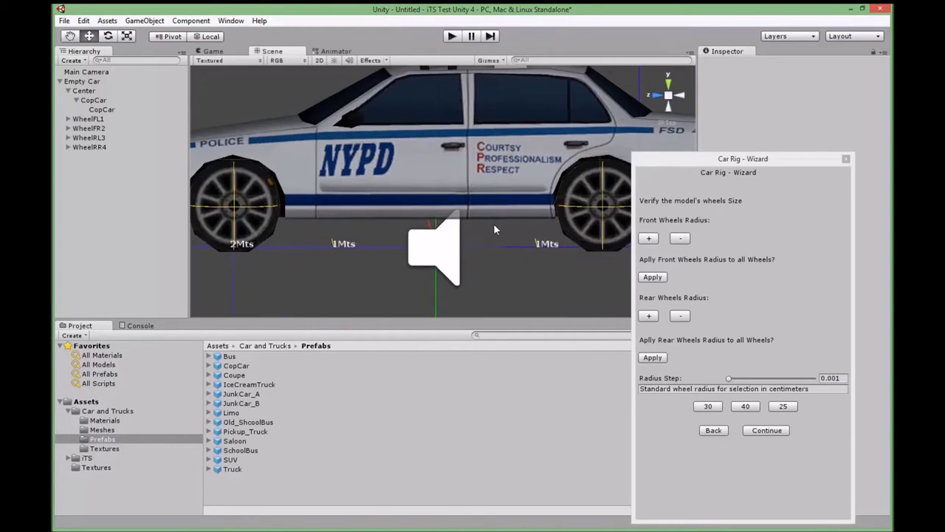
- Advance to the collider step and select the child CopCar body object
{"action": "left_click", "coordinate": [766, 429]}
{"action": "scroll", "coordinate": [574, 246], "scroll_direction": "down", "scroll_amount": 3}
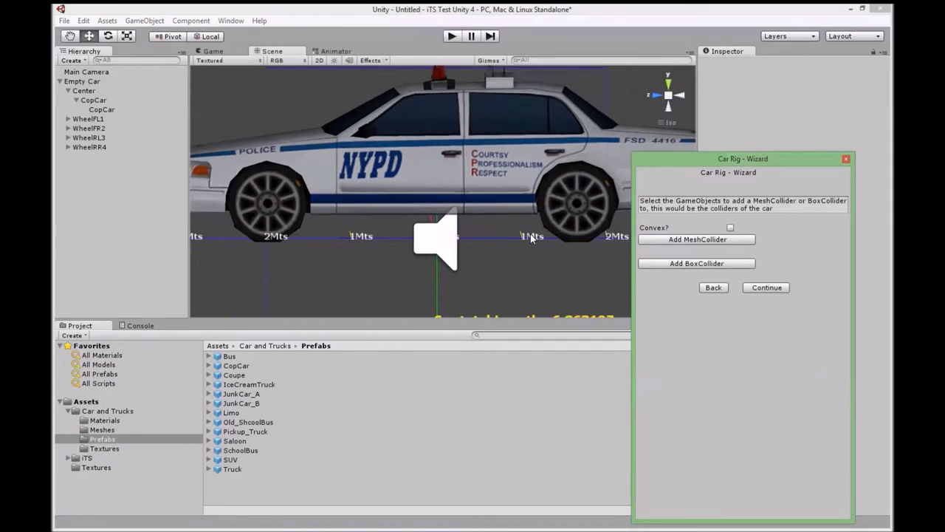
{"action": "scroll", "coordinate": [499, 221], "scroll_direction": "down", "scroll_amount": 5}
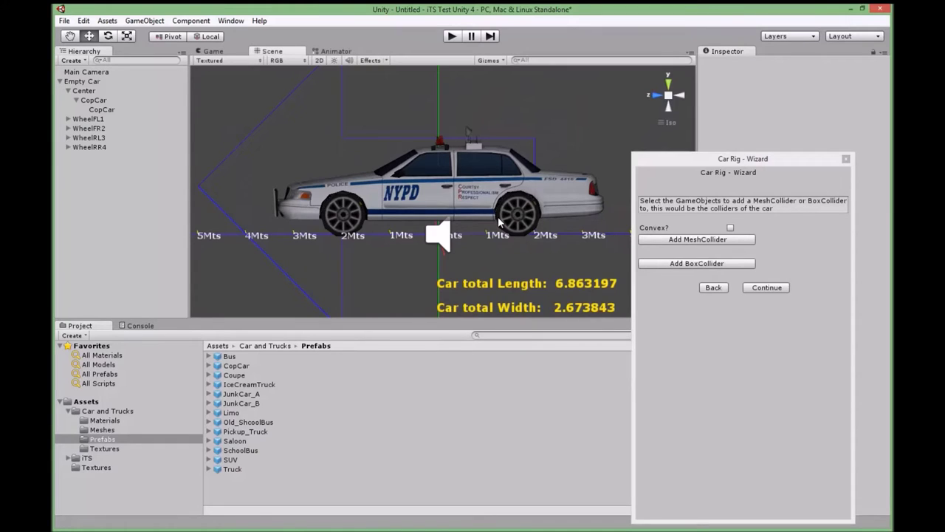
{"action": "left_click", "coordinate": [471, 182]}
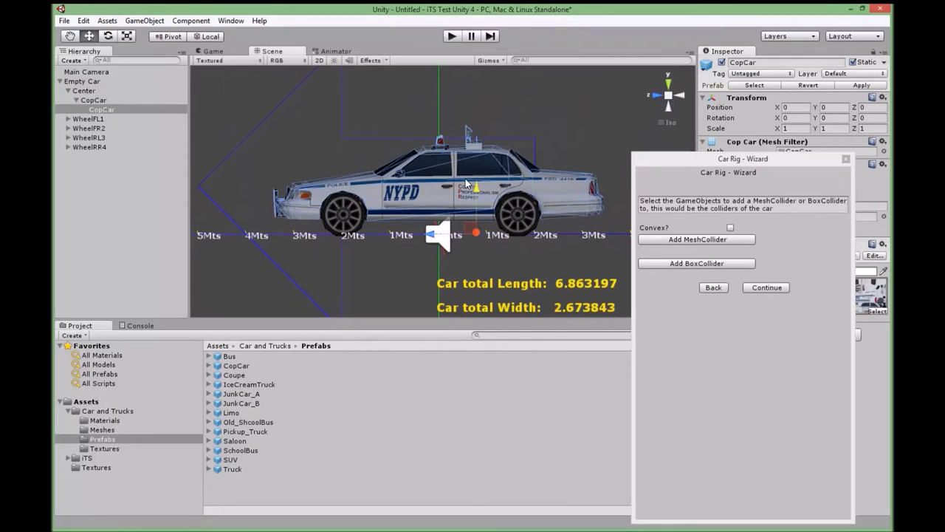
{"action": "left_click", "coordinate": [101, 110]}
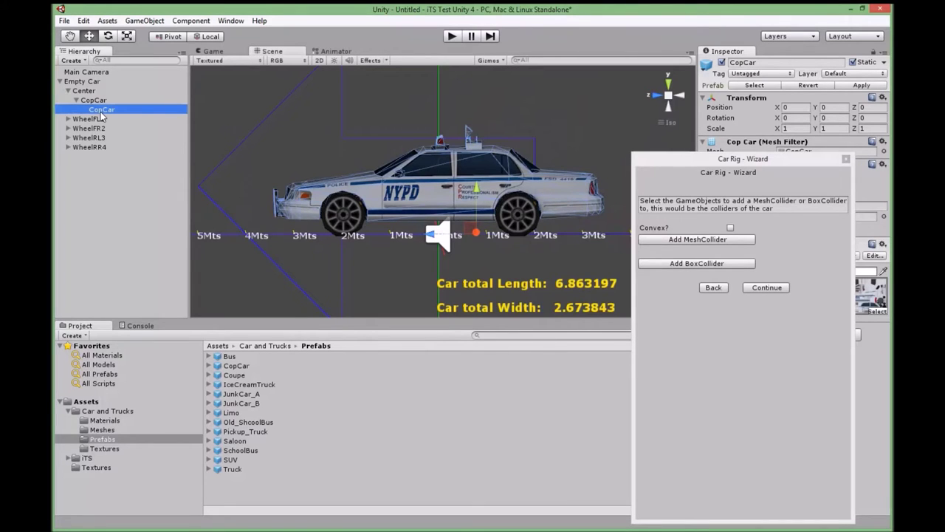
{"action": "left_click_drag", "start_coordinate": [401, 170], "coordinate": [532, 248], "text": "alt"}
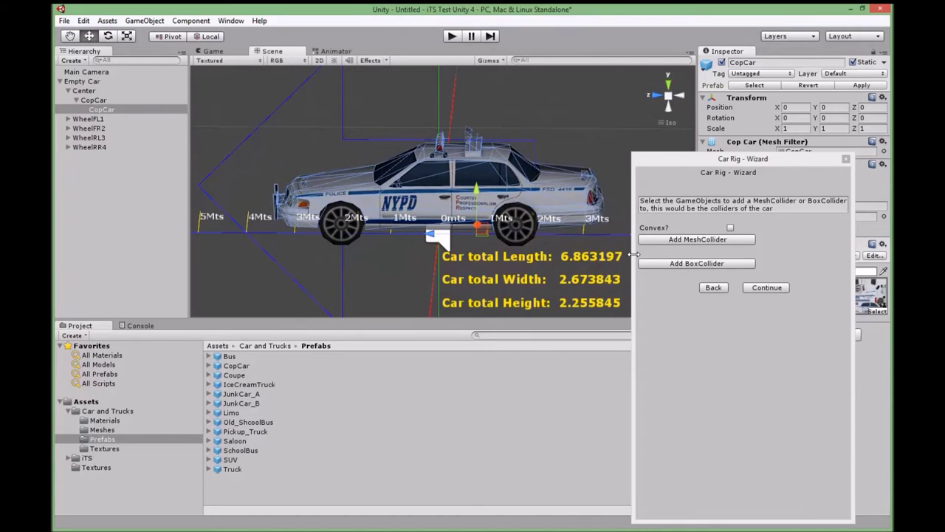
- Add a BoxCollider to the CopCar body
{"action": "left_click", "coordinate": [706, 266]}
{"action": "left_click_drag", "start_coordinate": [397, 252], "coordinate": [404, 222], "text": "alt"}
{"action": "left_click_drag", "start_coordinate": [739, 158], "coordinate": [170, 242]}
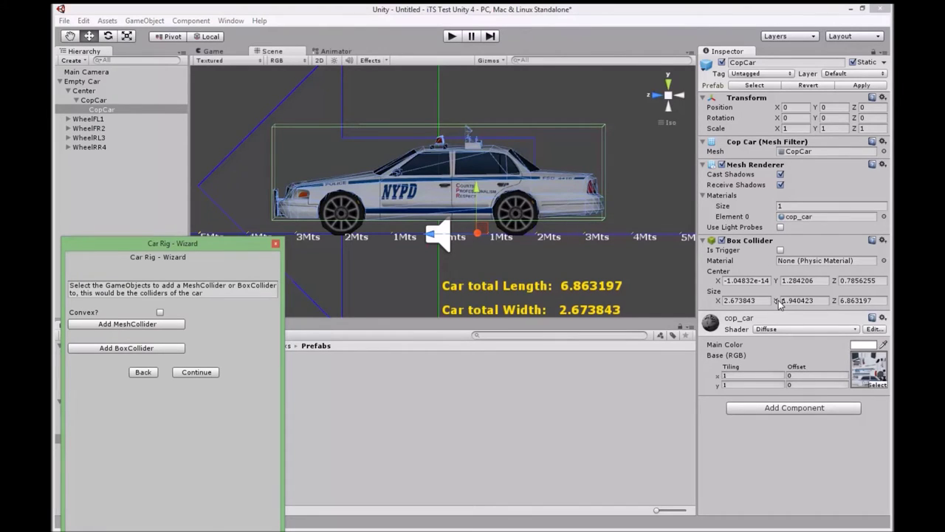
- Trim the collider to height 1.46 and length 6.44 to hug the car
{"action": "left_click_drag", "start_coordinate": [779, 304], "coordinate": [774, 285]}
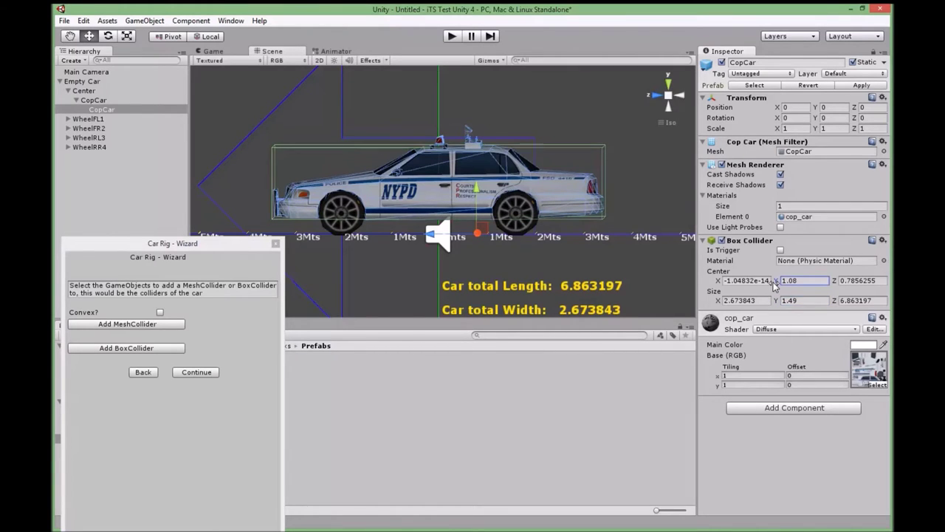
{"action": "left_click", "coordinate": [654, 100]}
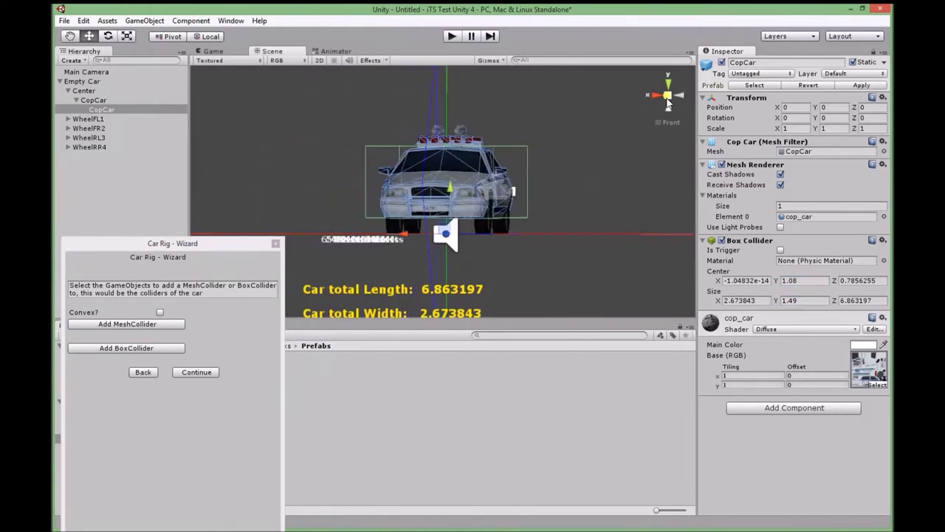
{"action": "left_click", "coordinate": [678, 94]}
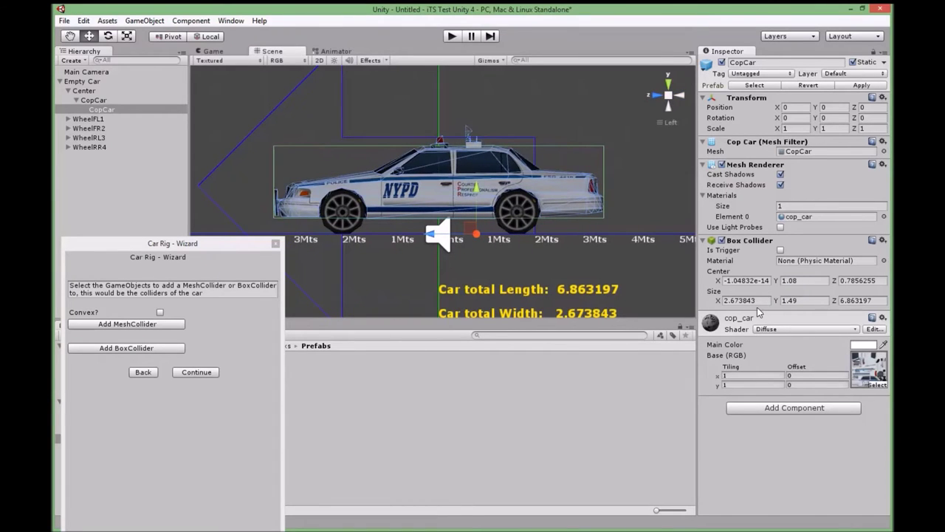
{"action": "left_click_drag", "start_coordinate": [775, 301], "coordinate": [773, 303]}
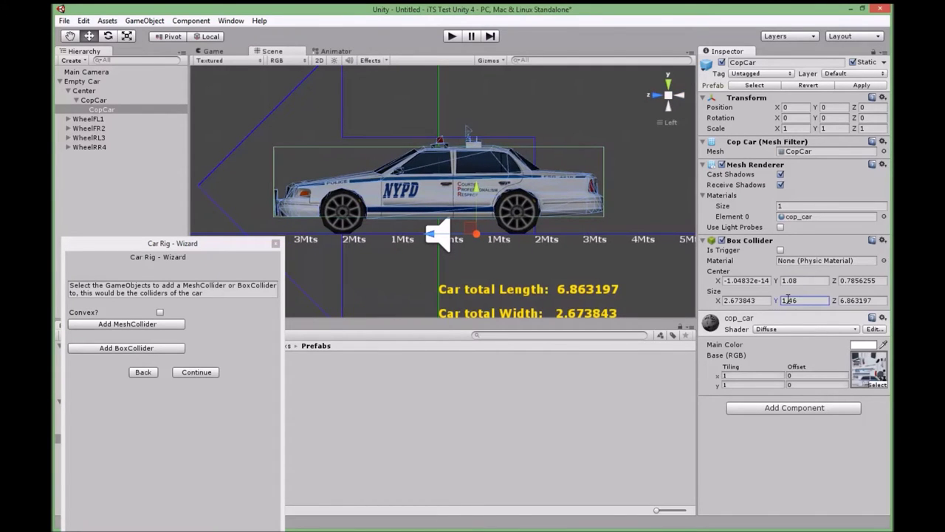
{"action": "left_click_drag", "start_coordinate": [835, 305], "coordinate": [826, 302]}
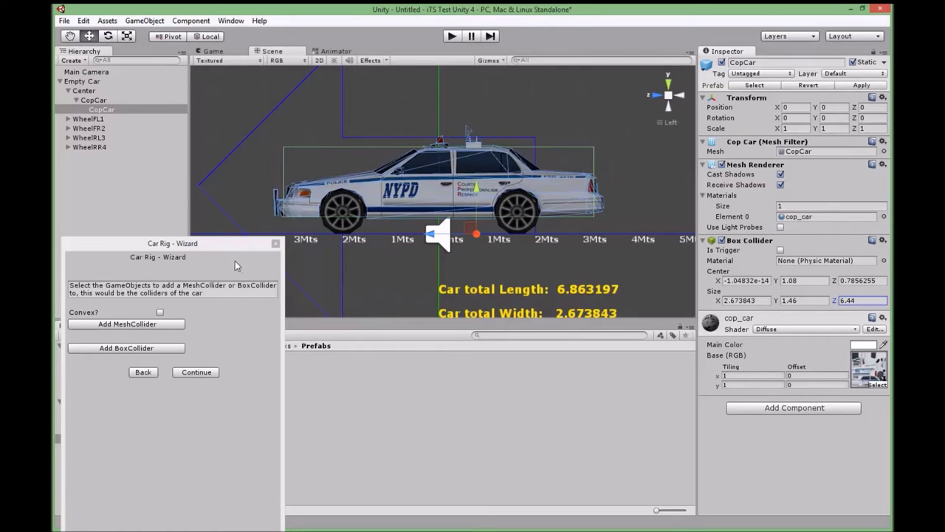
{"action": "left_click_drag", "start_coordinate": [225, 246], "coordinate": [777, 161]}
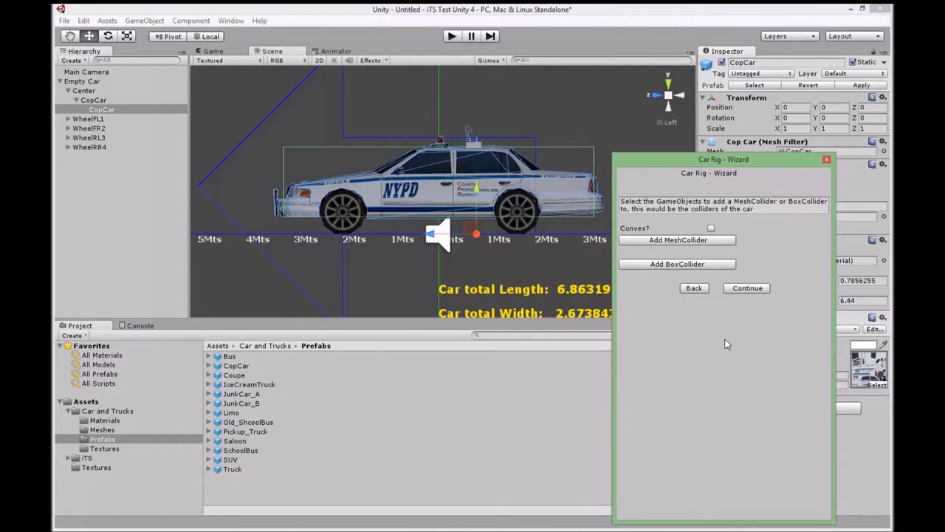
- Go to the brake lights step and choose cop_car as the brakelight material
{"action": "left_click", "coordinate": [756, 290]}
{"action": "left_click", "coordinate": [663, 243]}
{"action": "left_click", "coordinate": [653, 257]}
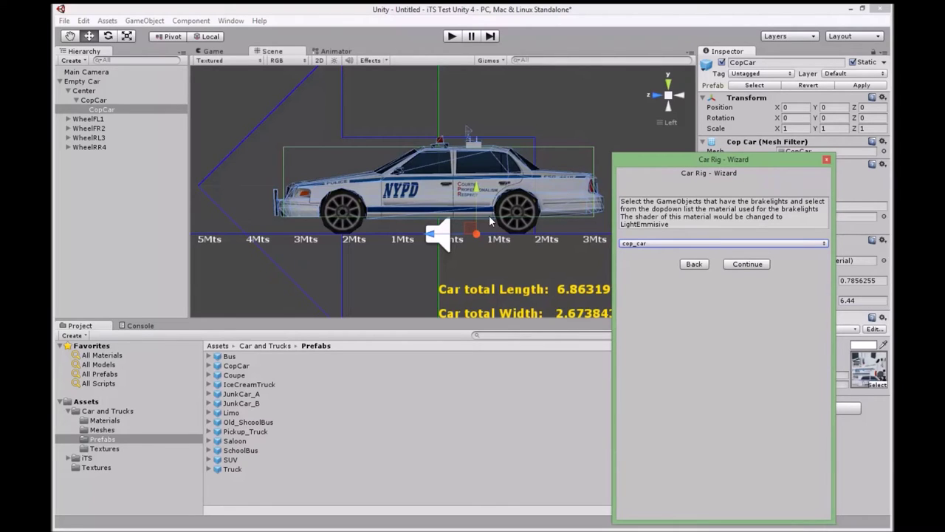
- Dismiss the missing brake lights warning, reselect CopCar and reach the naming step
{"action": "left_click", "coordinate": [104, 198]}
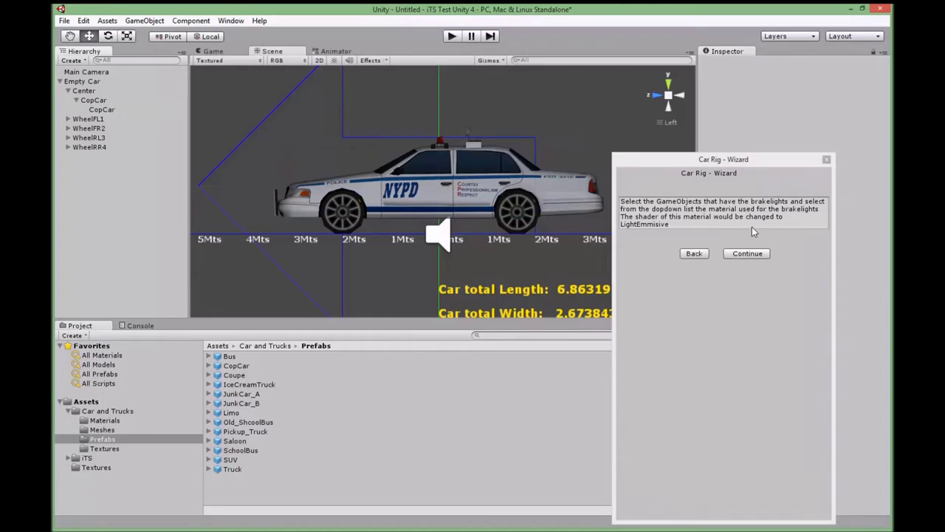
{"action": "left_click", "coordinate": [755, 254]}
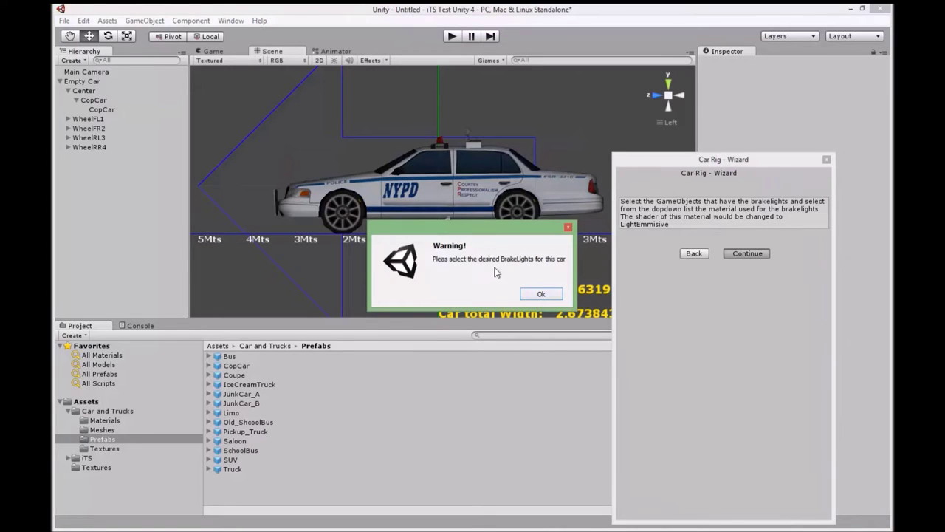
{"action": "left_click", "coordinate": [538, 294]}
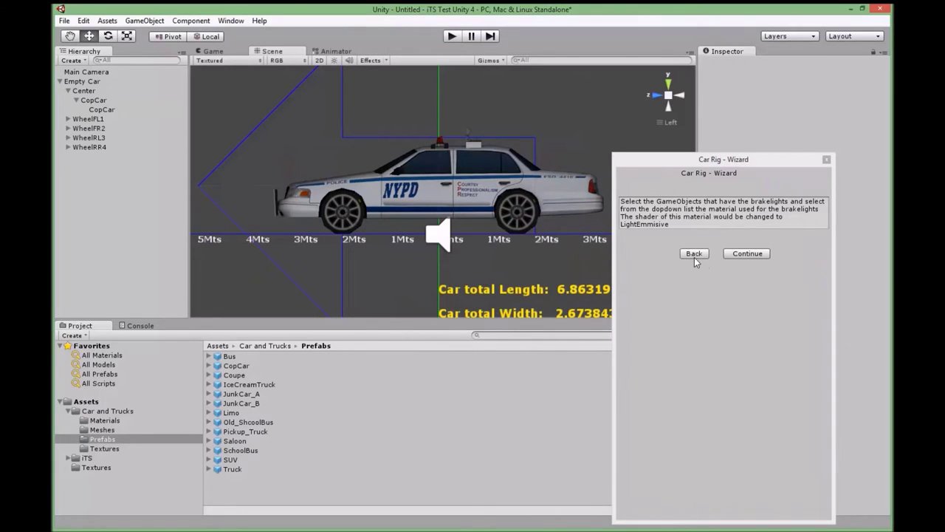
{"action": "left_click", "coordinate": [101, 109]}
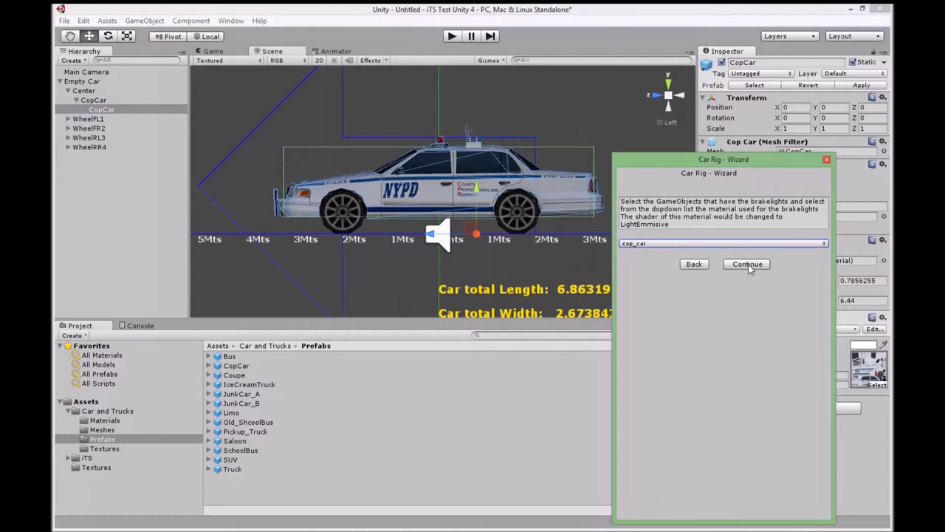
{"action": "left_click", "coordinate": [747, 265]}
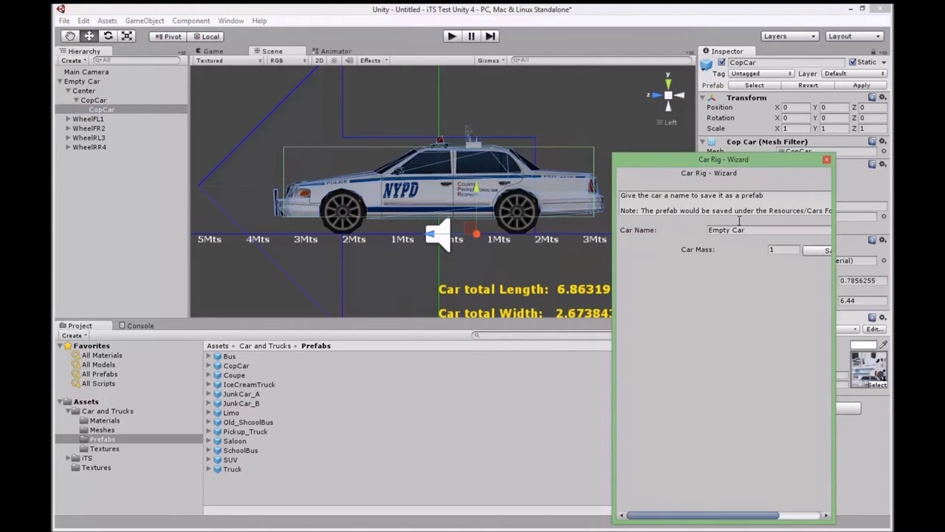
- In the rig wizard, name the car CopCar, set mass to 1500, and Save & Finish
{"action": "left_click_drag", "start_coordinate": [750, 155], "coordinate": [285, 146]}
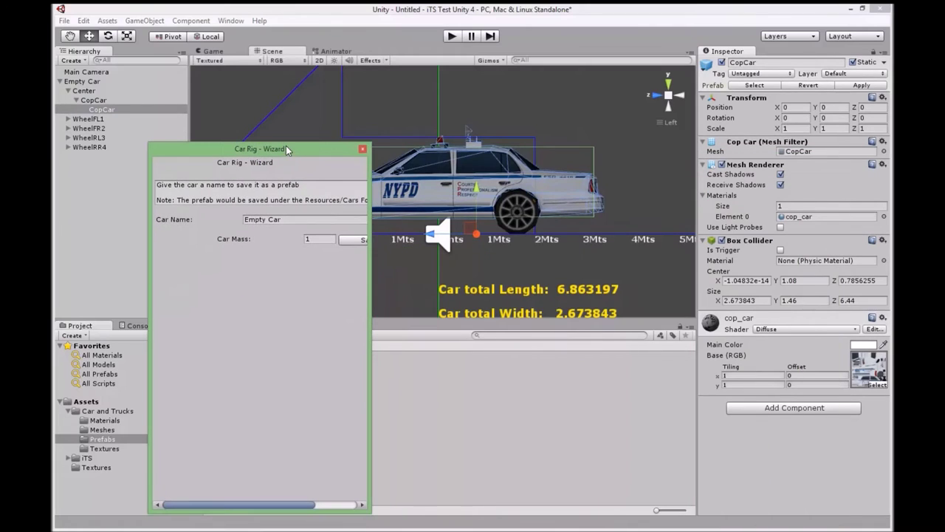
{"action": "left_click", "coordinate": [303, 222]}
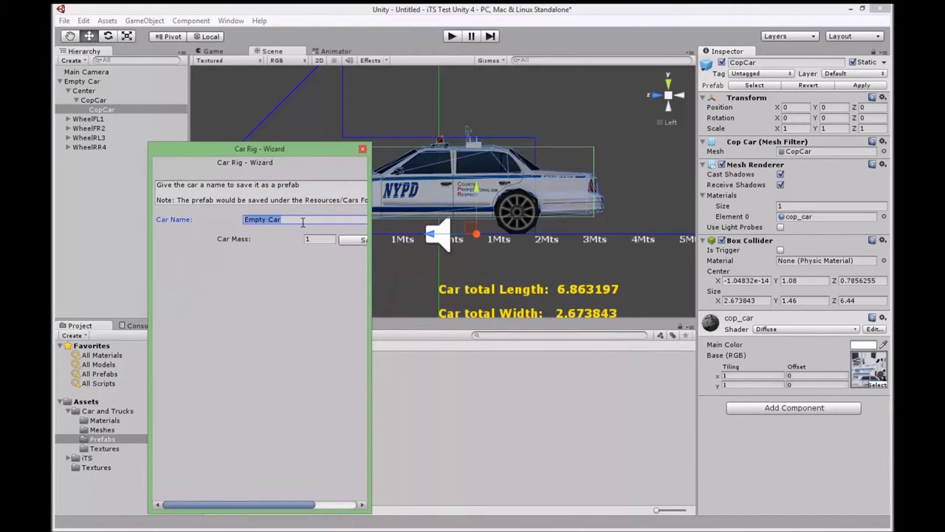
{"action": "type", "text": "Ca"}
{"action": "key", "text": "BackSpace"}
{"action": "type", "text": "opCar"}
{"action": "left_click", "coordinate": [323, 236]}
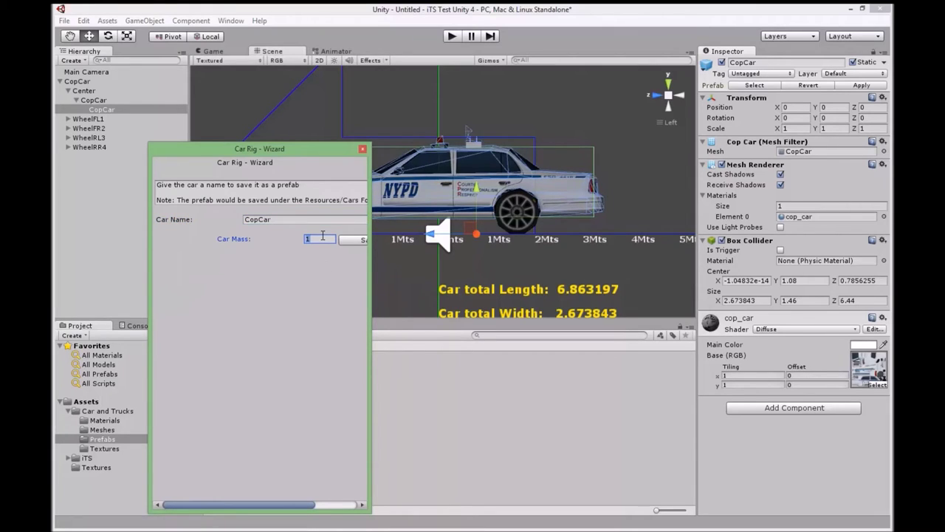
{"action": "type", "text": "1500"}
{"action": "left_click_drag", "start_coordinate": [370, 221], "coordinate": [478, 226]}
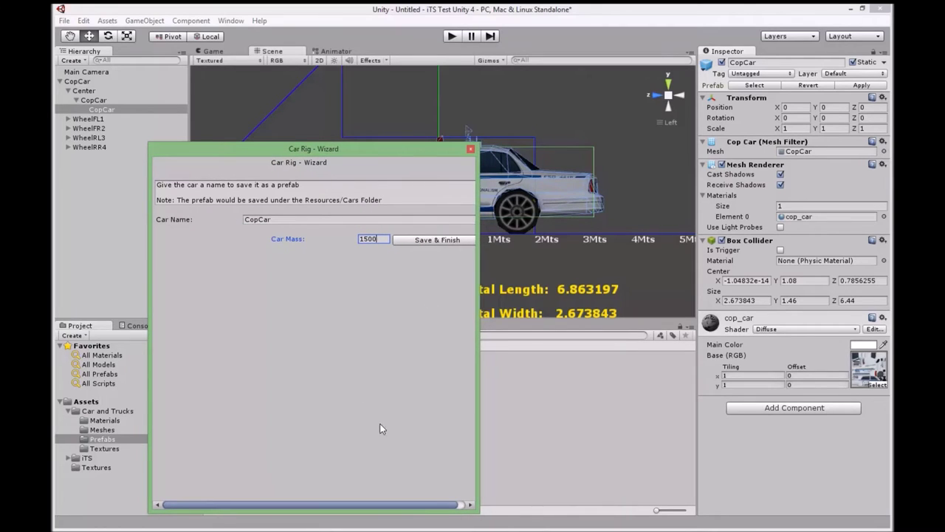
{"action": "left_click", "coordinate": [437, 240]}
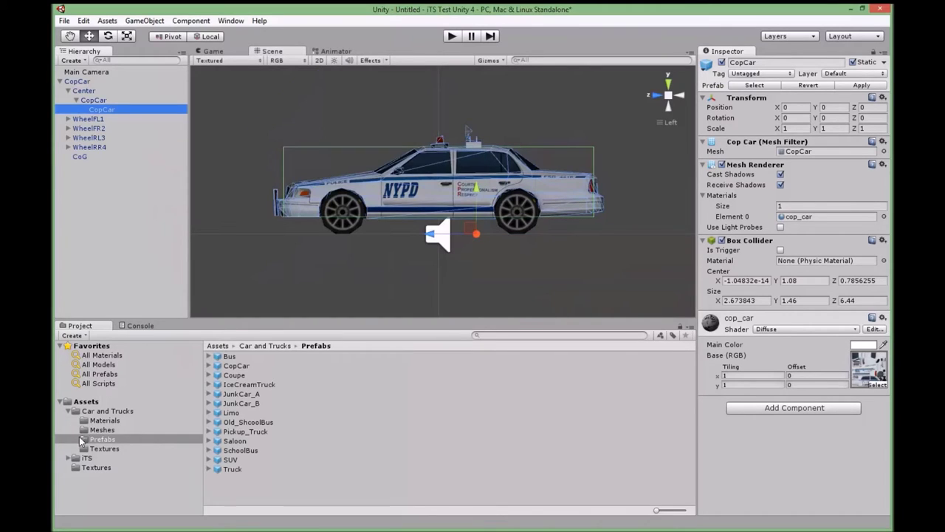
- Open the iTS Vehicles folder in the Project panel, listing all vehicles
{"action": "left_click", "coordinate": [69, 458]}
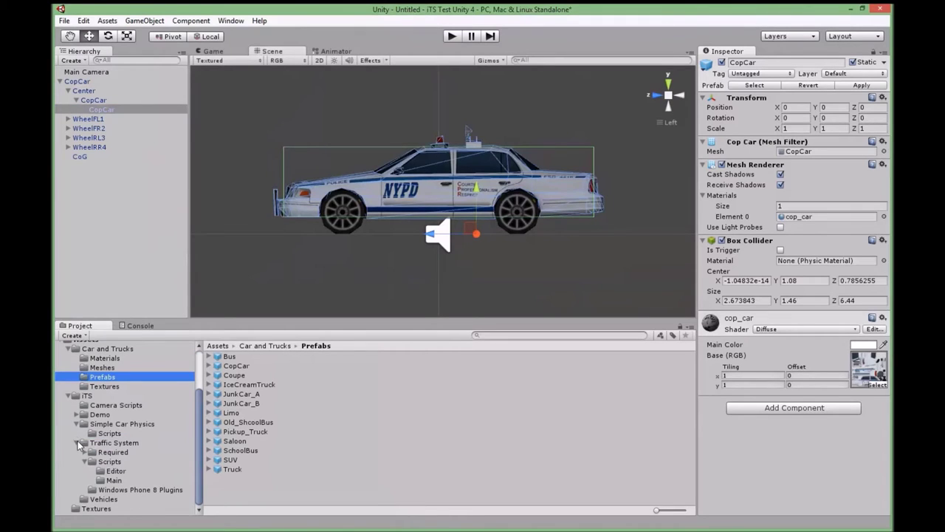
{"action": "left_click", "coordinate": [77, 424]}
{"action": "left_click", "coordinate": [76, 442]}
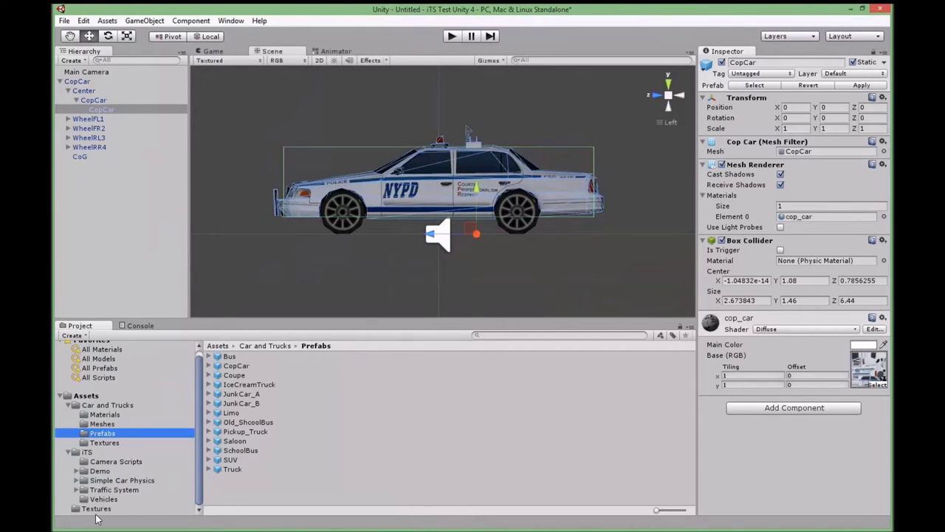
{"action": "left_click", "coordinate": [102, 500]}
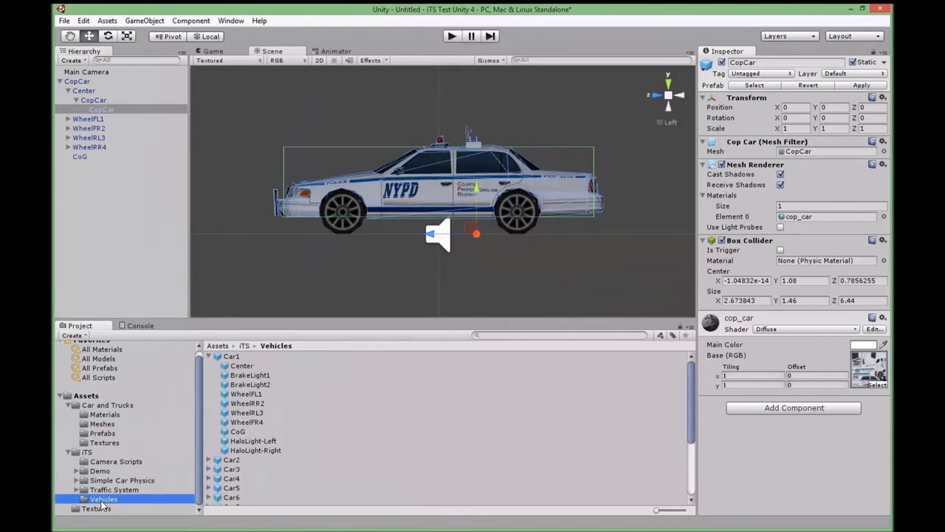
{"action": "left_click", "coordinate": [209, 356]}
{"action": "scroll", "coordinate": [283, 410], "scroll_direction": "down", "scroll_amount": 2}
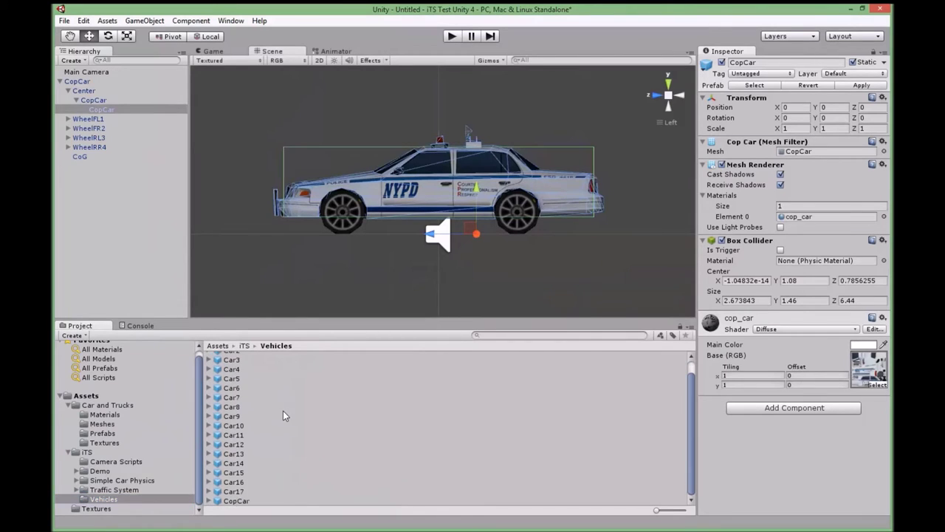
- Inspect the CopCar prefab's TrafficCar tag, Rigidbody, traffic AI and anti-roll scripts
{"action": "left_click", "coordinate": [236, 501]}
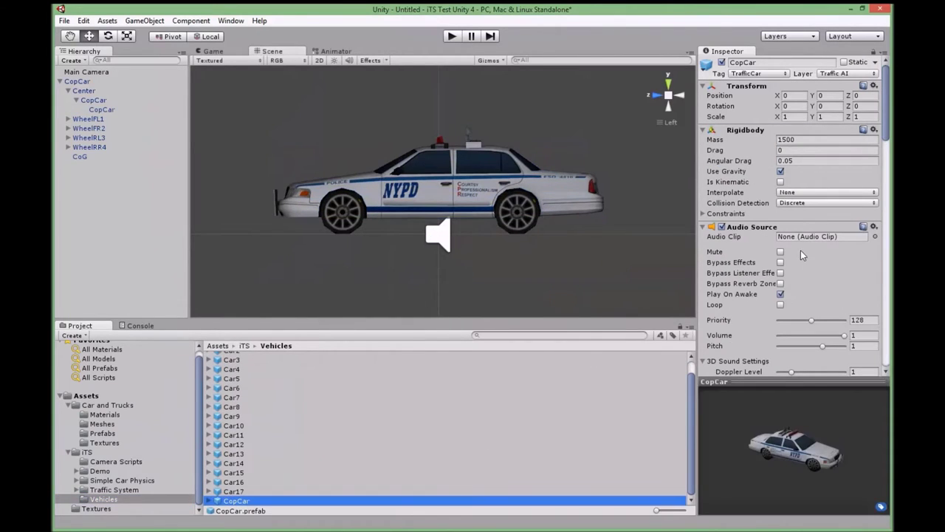
{"action": "left_click", "coordinate": [780, 383]}
{"action": "scroll", "coordinate": [779, 383], "scroll_direction": "down", "scroll_amount": 10}
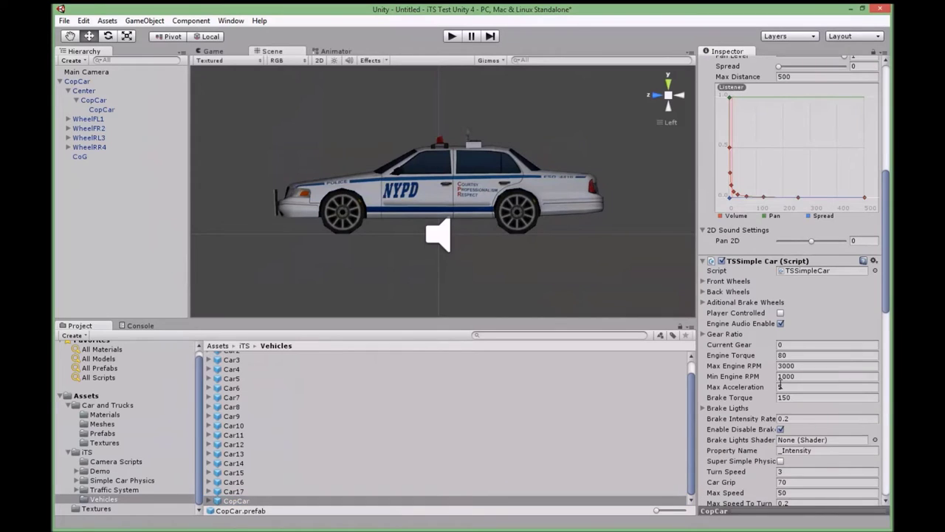
{"action": "scroll", "coordinate": [781, 323], "scroll_direction": "down", "scroll_amount": 15}
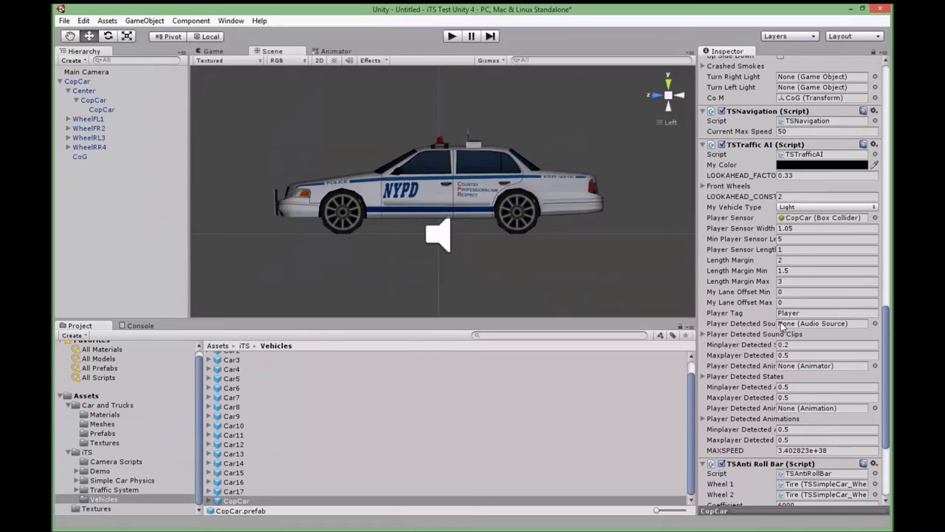
{"action": "scroll", "coordinate": [781, 325], "scroll_direction": "down", "scroll_amount": 5}
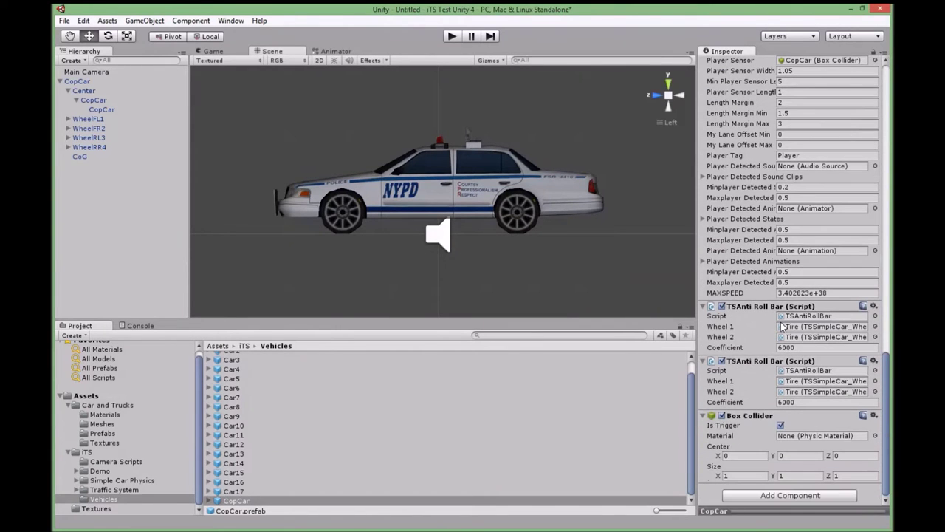
{"action": "scroll", "coordinate": [780, 324], "scroll_direction": "up", "scroll_amount": 20}
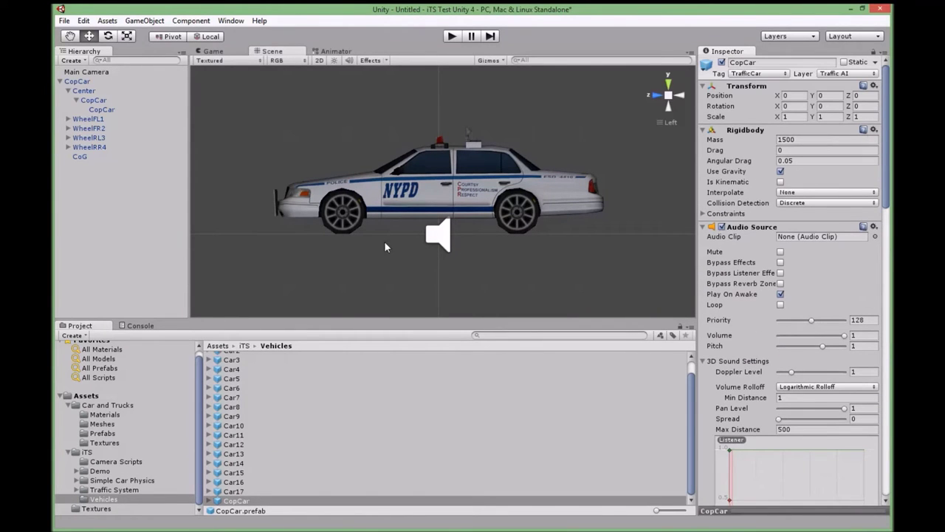
- Set the CopCar's TSSimple Car Brake Lights size to 0
{"action": "left_click", "coordinate": [90, 82]}
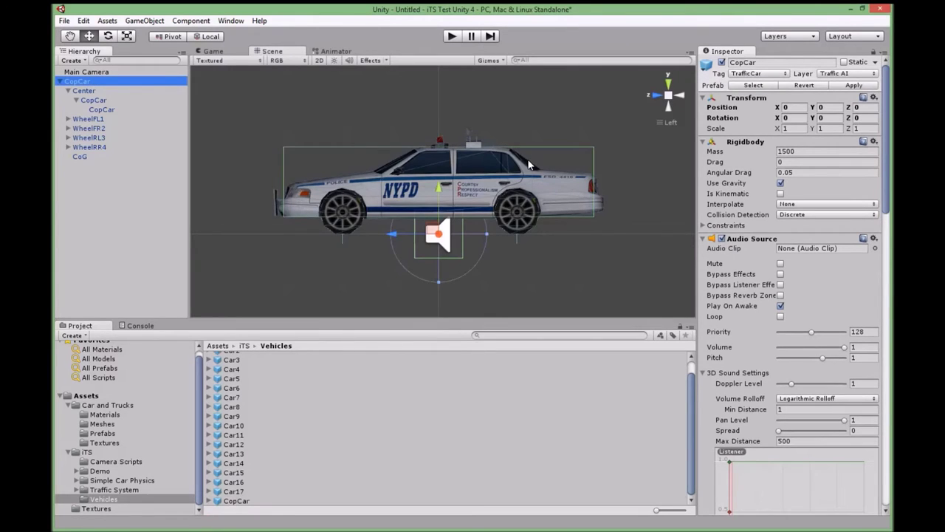
{"action": "scroll", "coordinate": [734, 250], "scroll_direction": "down", "scroll_amount": 15}
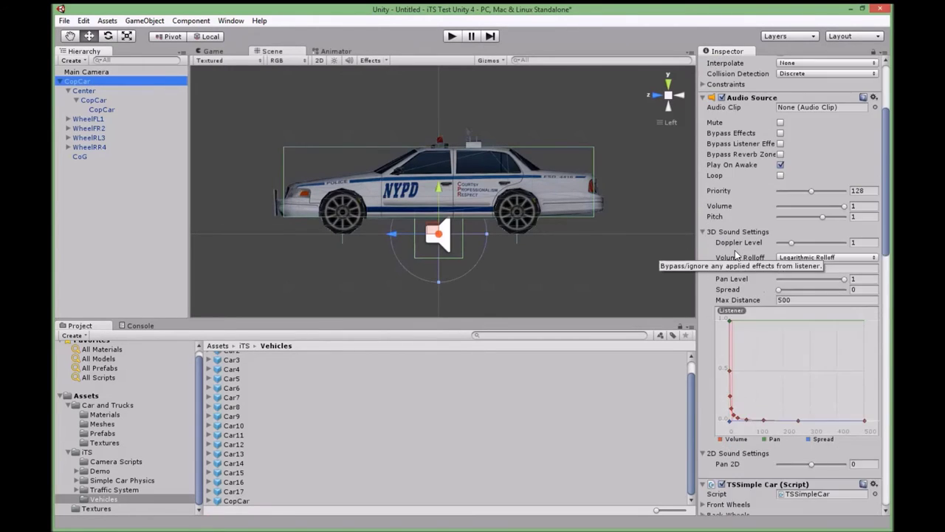
{"action": "scroll", "coordinate": [735, 253], "scroll_direction": "down", "scroll_amount": 2}
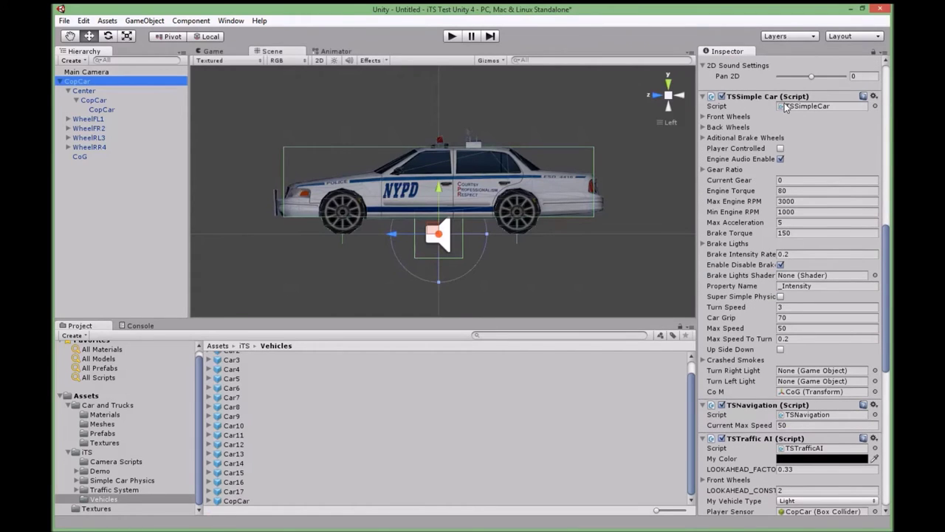
{"action": "left_click", "coordinate": [727, 244]}
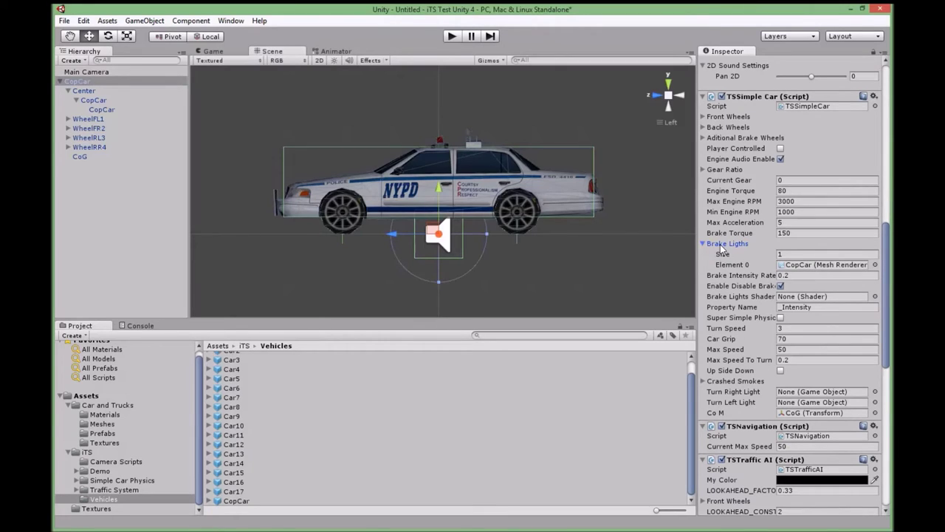
{"action": "left_click", "coordinate": [793, 254]}
{"action": "type", "text": "0"}
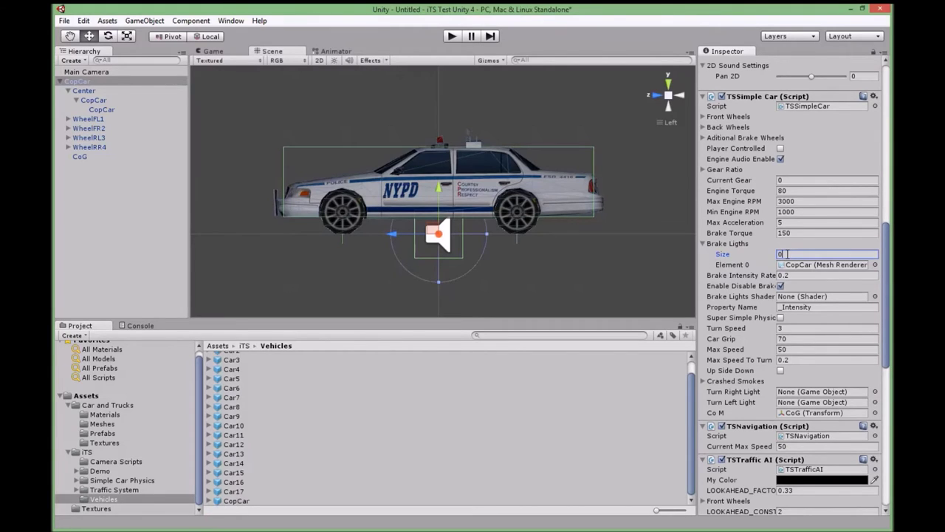
{"action": "key", "text": "Return"}
{"action": "scroll", "coordinate": [787, 254], "scroll_direction": "down", "scroll_amount": 2}
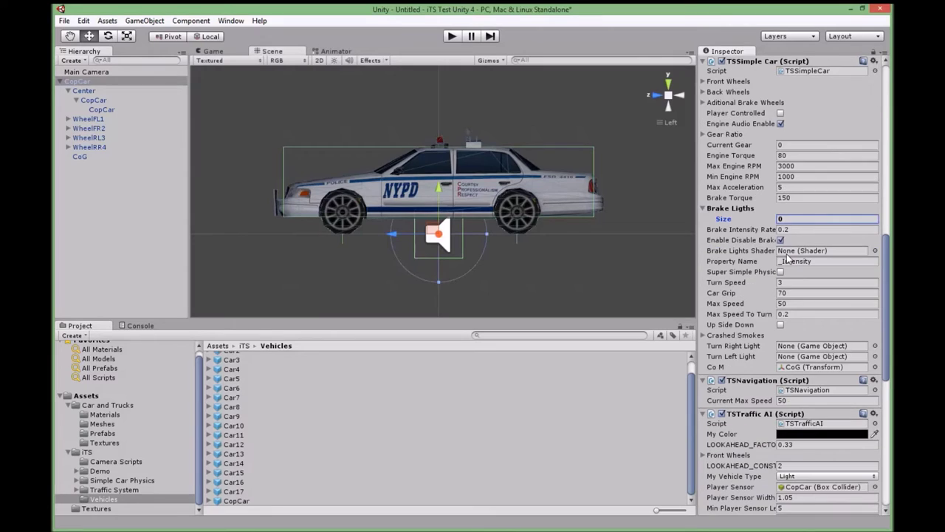
{"action": "scroll", "coordinate": [786, 253], "scroll_direction": "up", "scroll_amount": 10}
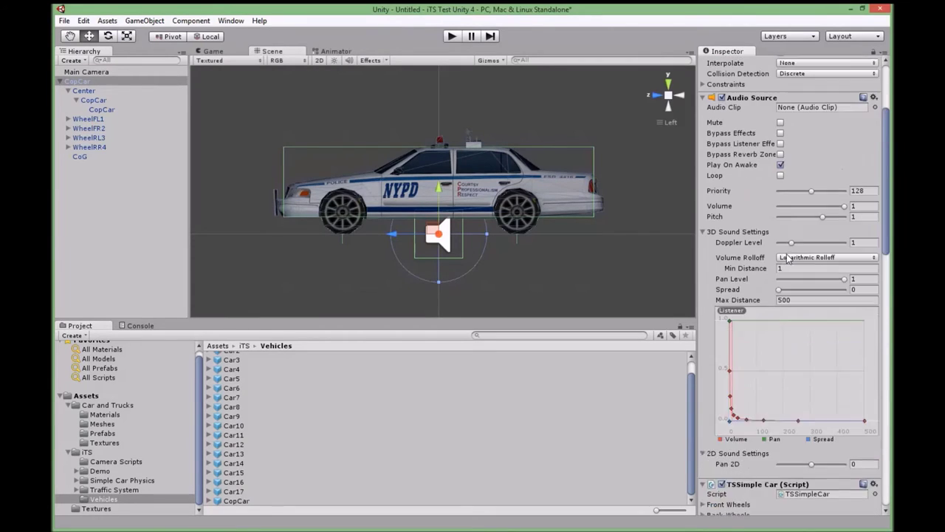
- Turn off the Static flag on the CopCar body mesh and its children
{"action": "left_click", "coordinate": [94, 100]}
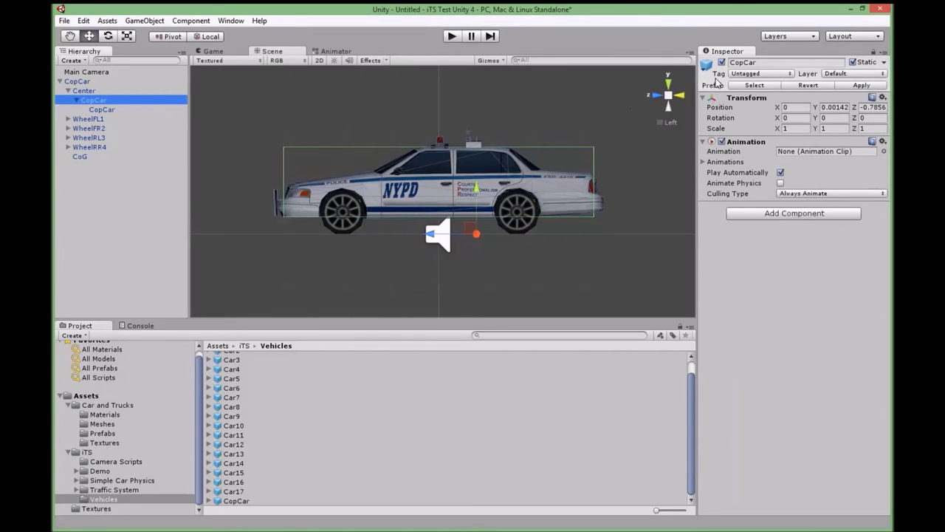
{"action": "left_click", "coordinate": [162, 90]}
{"action": "left_click", "coordinate": [147, 100]}
{"action": "key", "text": "Left"}
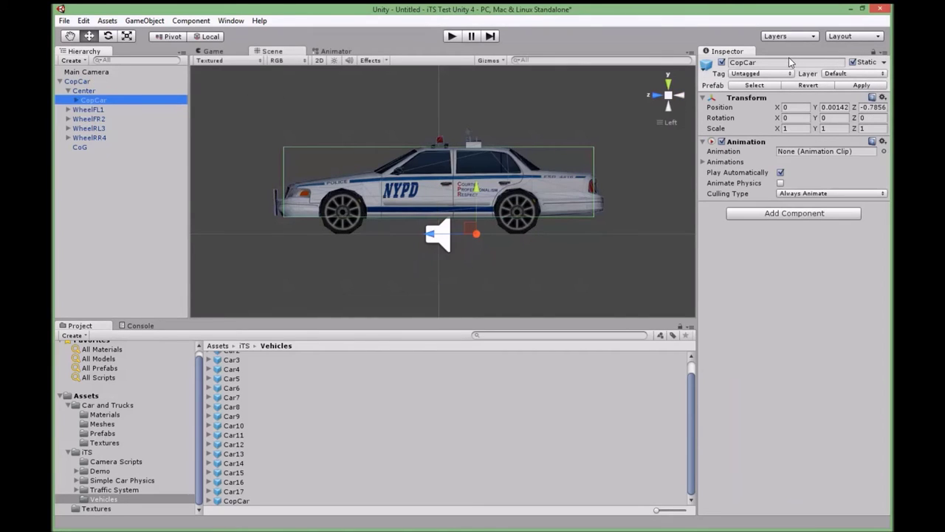
{"action": "left_click", "coordinate": [885, 63]}
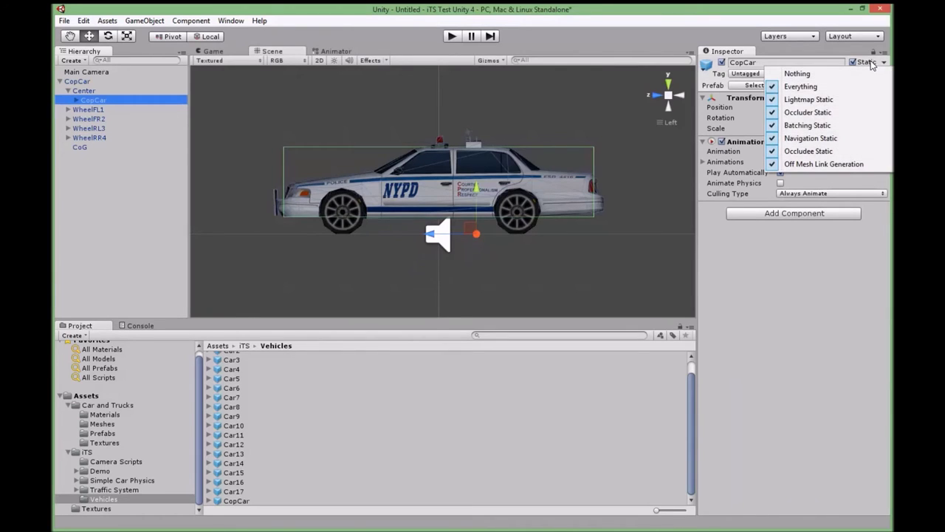
{"action": "left_click", "coordinate": [856, 64]}
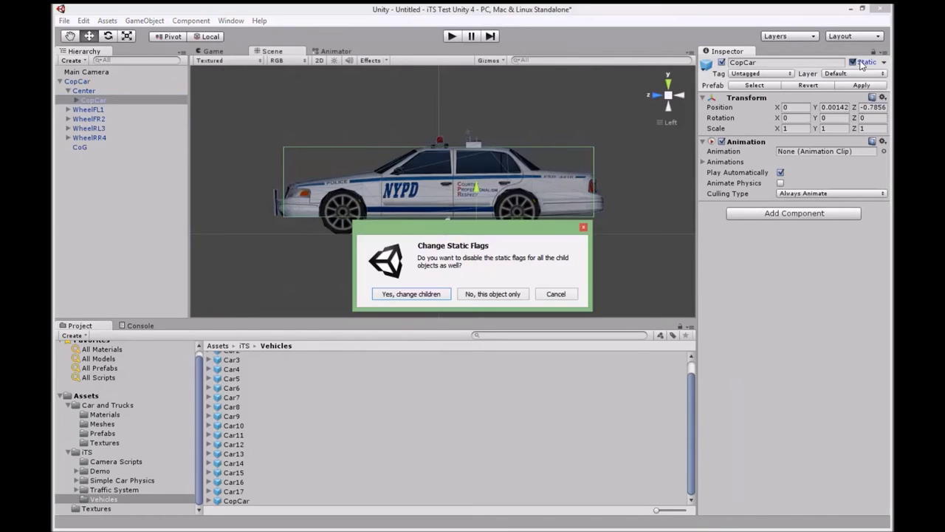
{"action": "left_click", "coordinate": [407, 294]}
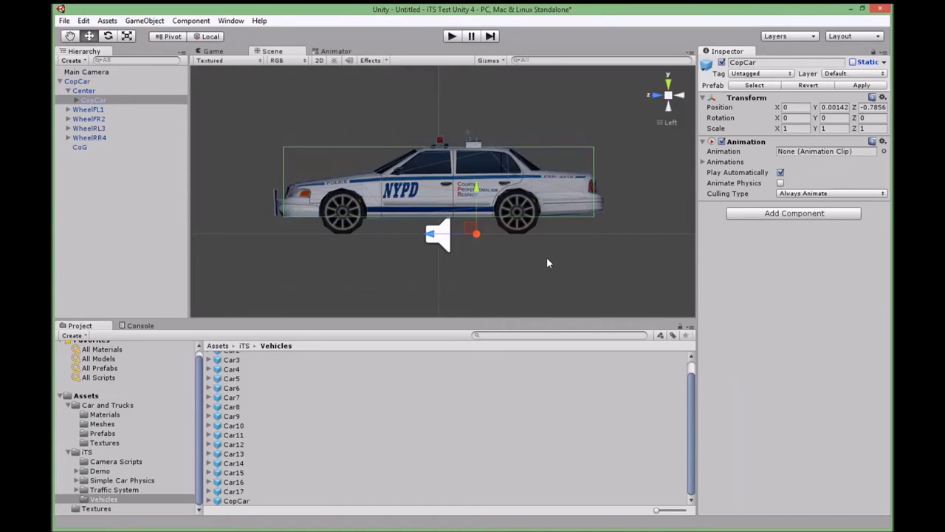
- Return to the Car and Trucks Prefabs folder and view the CopCar body mesh in the Scene
{"action": "left_click", "coordinate": [102, 432]}
{"action": "left_click", "coordinate": [209, 356]}
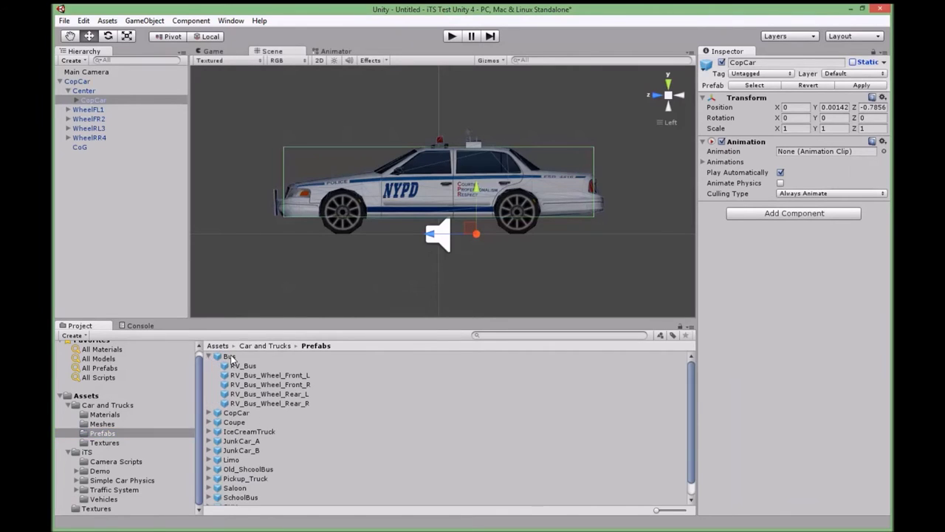
{"action": "left_click", "coordinate": [230, 356]}
{"action": "key", "text": "Left"}
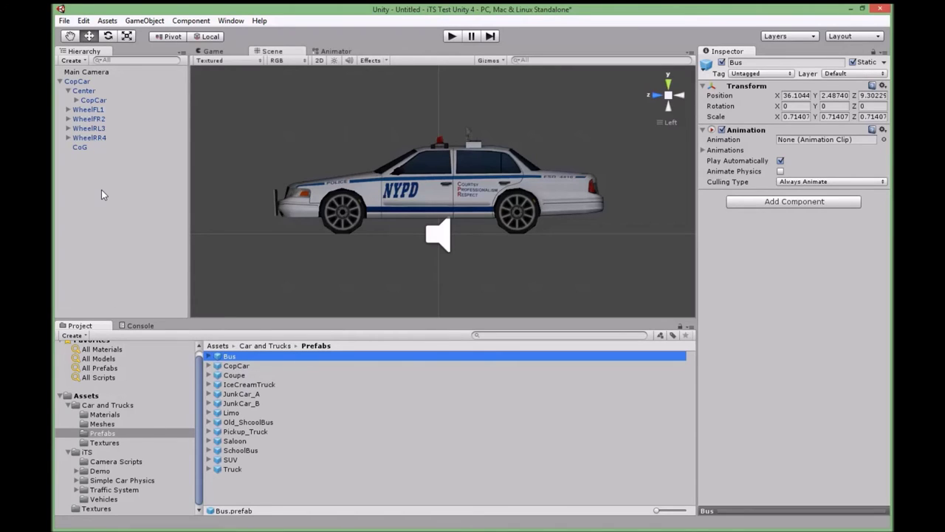
{"action": "left_click", "coordinate": [90, 101]}
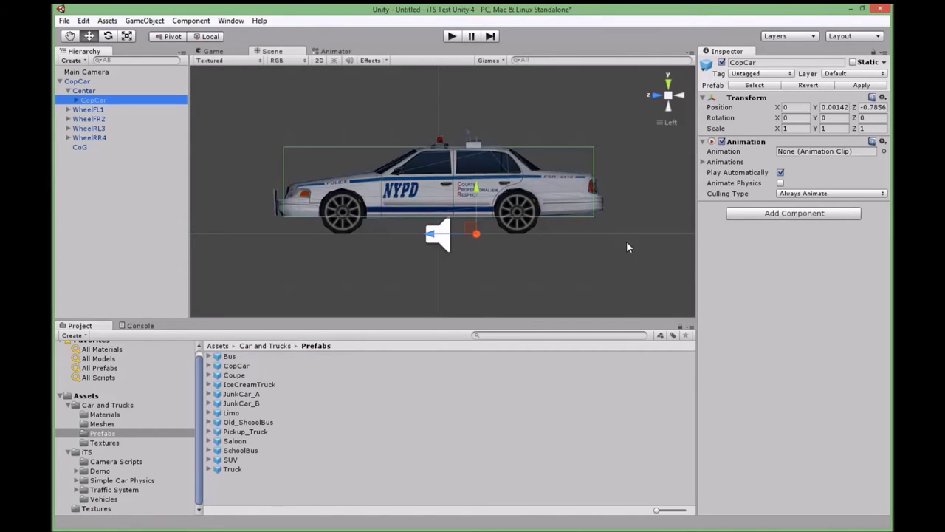
{"action": "left_click_drag", "start_coordinate": [583, 173], "coordinate": [610, 206], "text": "alt"}
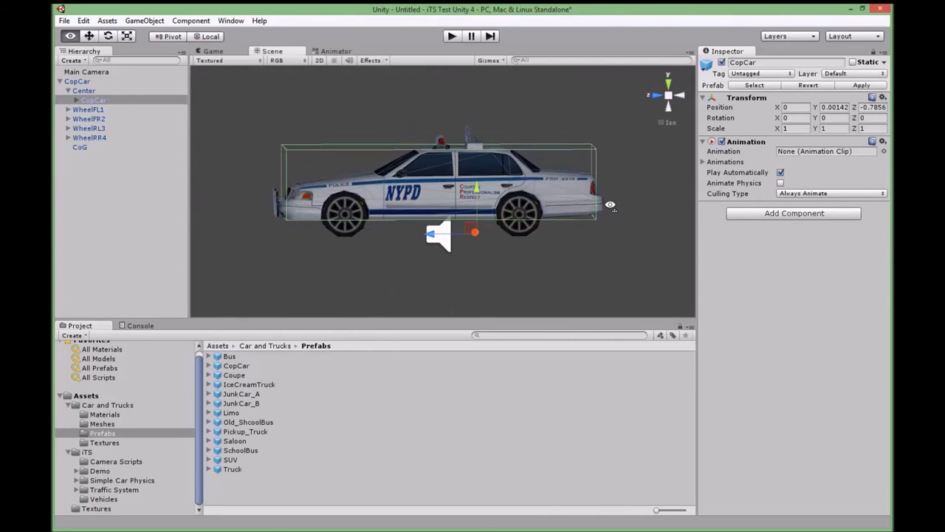
- Use Remove Component on the CopCar body's Animation header in the Inspector
{"action": "right_click", "coordinate": [749, 146]}
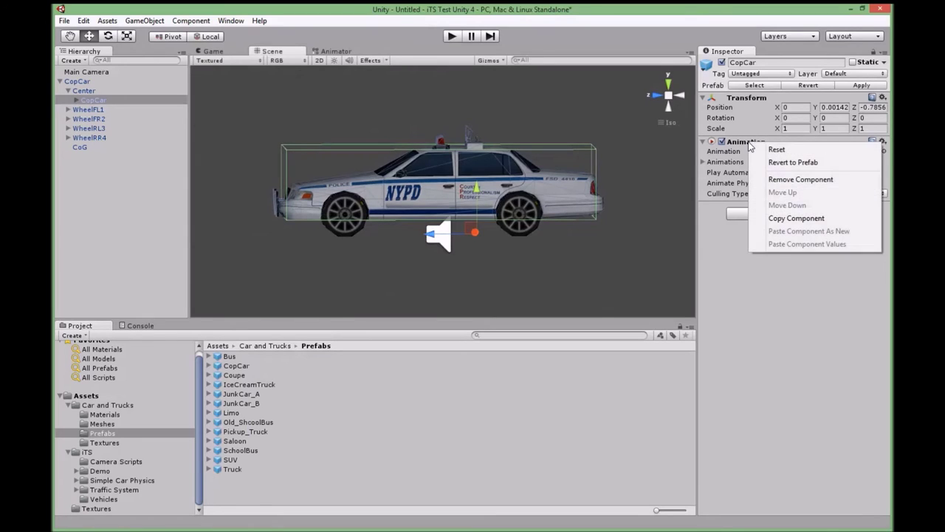
{"action": "left_click", "coordinate": [773, 180]}
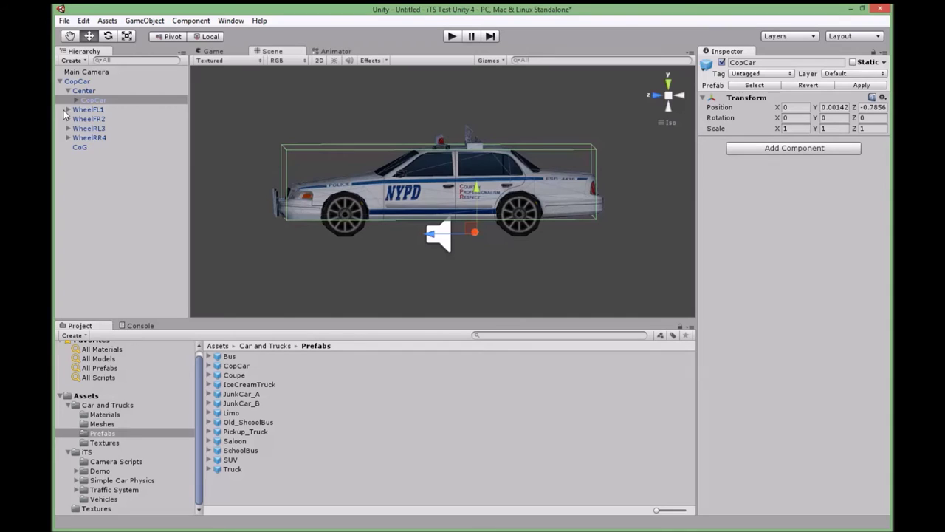
- Collapse the hierarchy, select root CopCar and check its TSSimple Car Brake Lights fields
{"action": "left_click", "coordinate": [68, 90]}
{"action": "left_click", "coordinate": [77, 81]}
{"action": "left_click", "coordinate": [59, 81]}
{"action": "scroll", "coordinate": [743, 355], "scroll_direction": "down", "scroll_amount": 5}
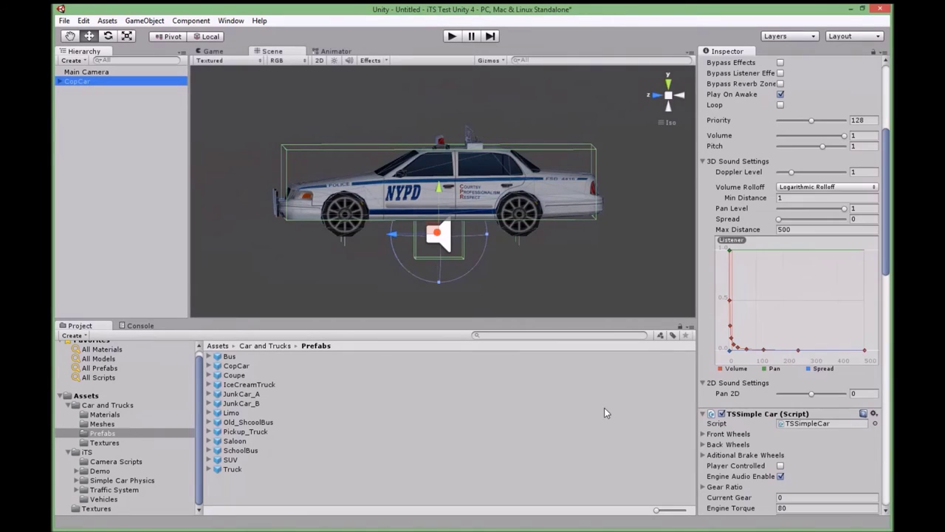
{"action": "scroll", "coordinate": [743, 354], "scroll_direction": "down", "scroll_amount": 6}
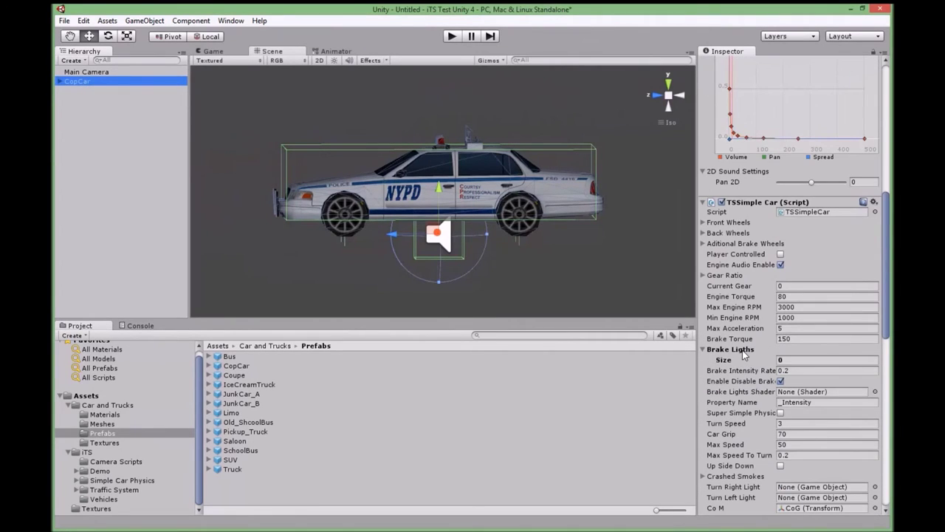
{"action": "scroll", "coordinate": [744, 355], "scroll_direction": "down", "scroll_amount": 3}
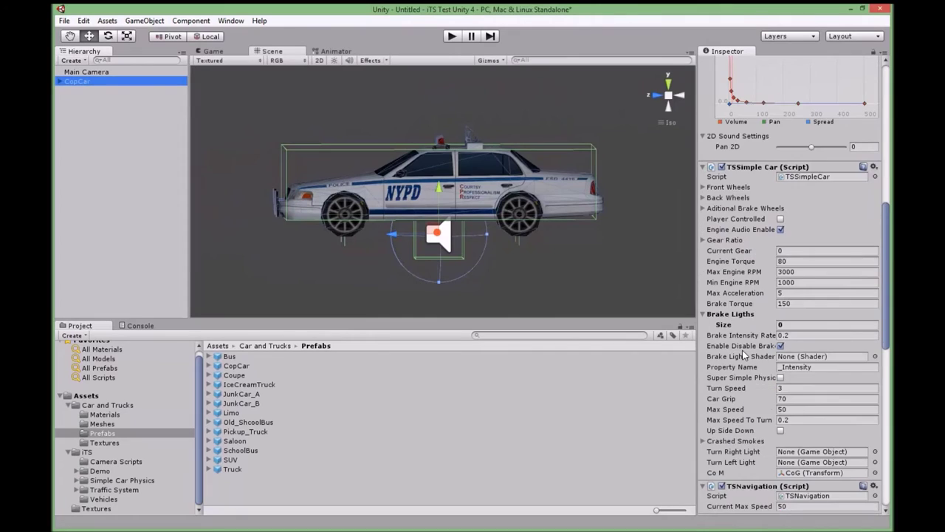
{"action": "scroll", "coordinate": [744, 354], "scroll_direction": "down", "scroll_amount": 2}
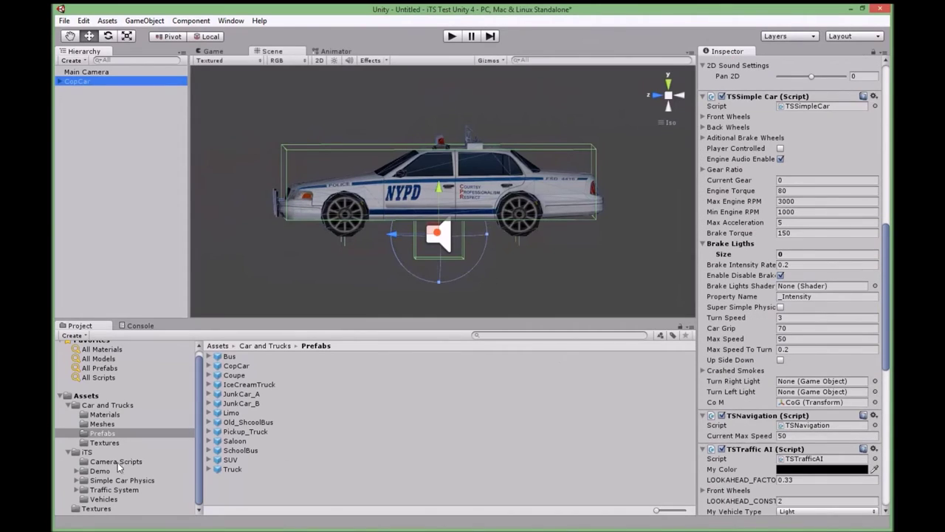
- In Assets > Textures, preview the Red flare texture and select the BrakeLight prefab
{"action": "left_click", "coordinate": [68, 406]}
{"action": "left_click", "coordinate": [68, 421]}
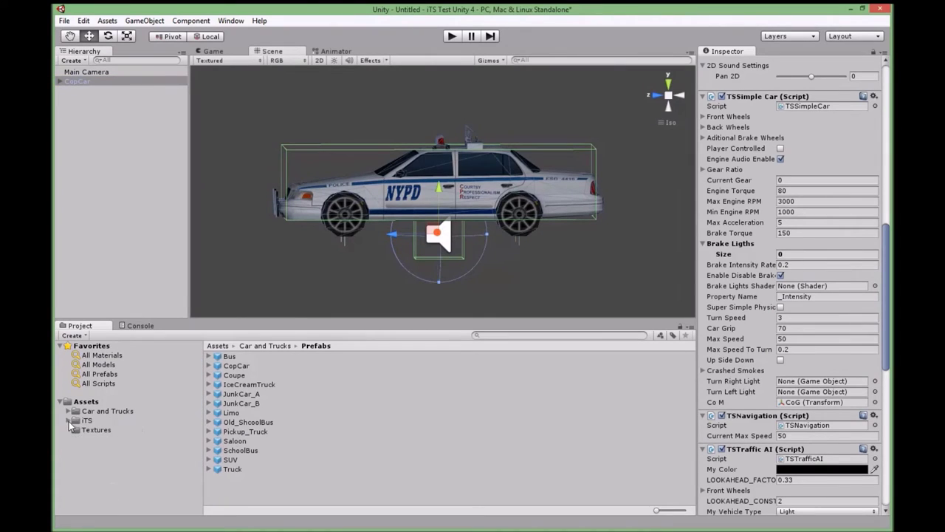
{"action": "left_click", "coordinate": [94, 430]}
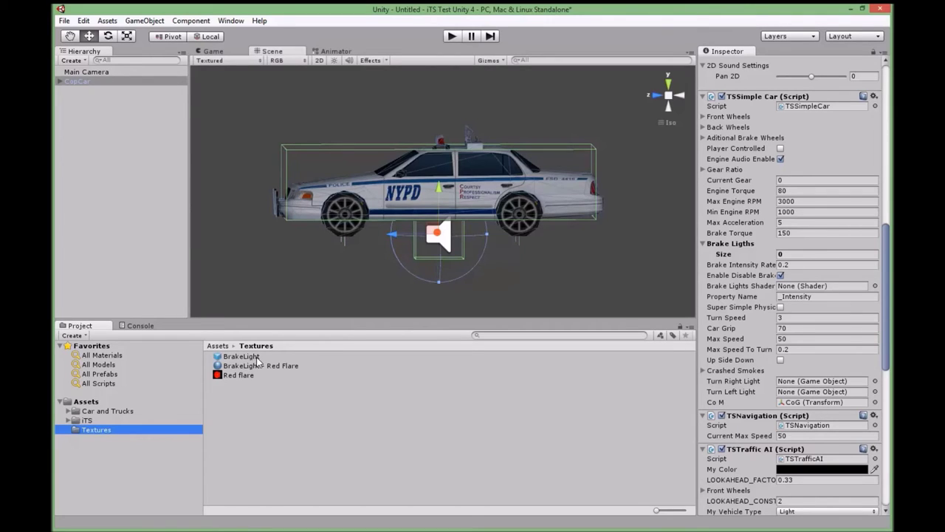
{"action": "left_click", "coordinate": [243, 373]}
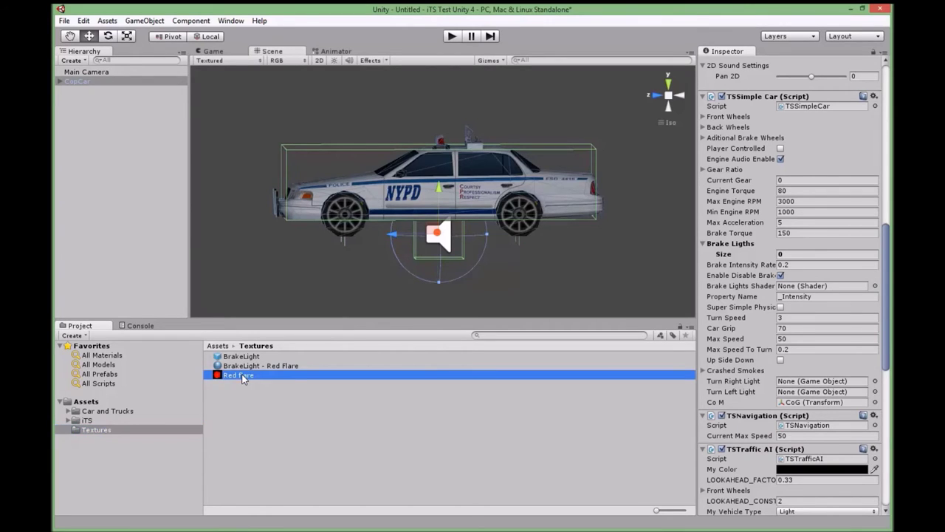
{"action": "left_click", "coordinate": [785, 508]}
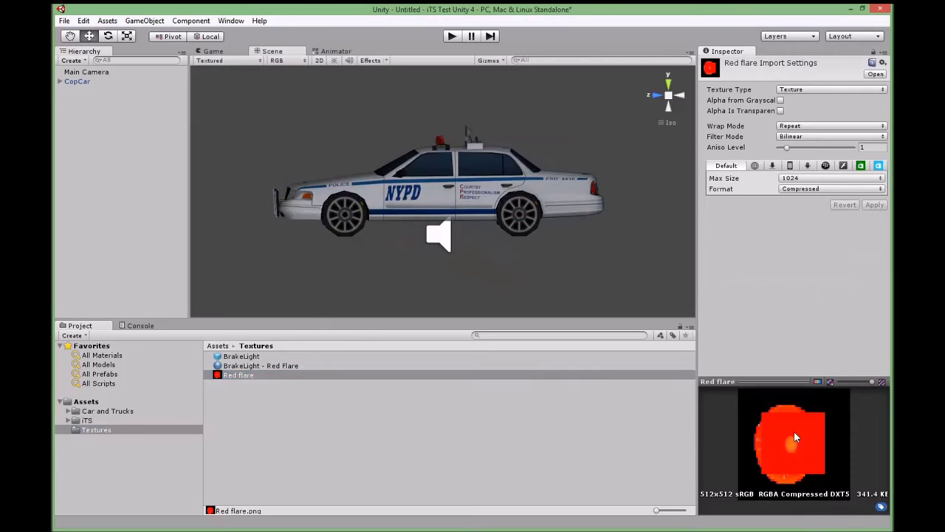
{"action": "left_click", "coordinate": [237, 356]}
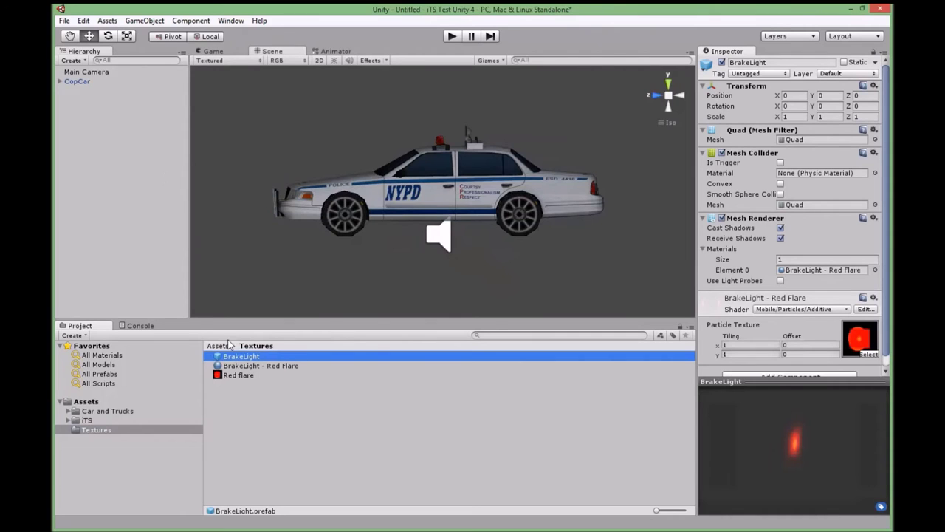
- Add a BrakeLight prefab to the scene and raise it to the car's rear at tail-light height
{"action": "left_click_drag", "start_coordinate": [241, 357], "coordinate": [121, 176]}
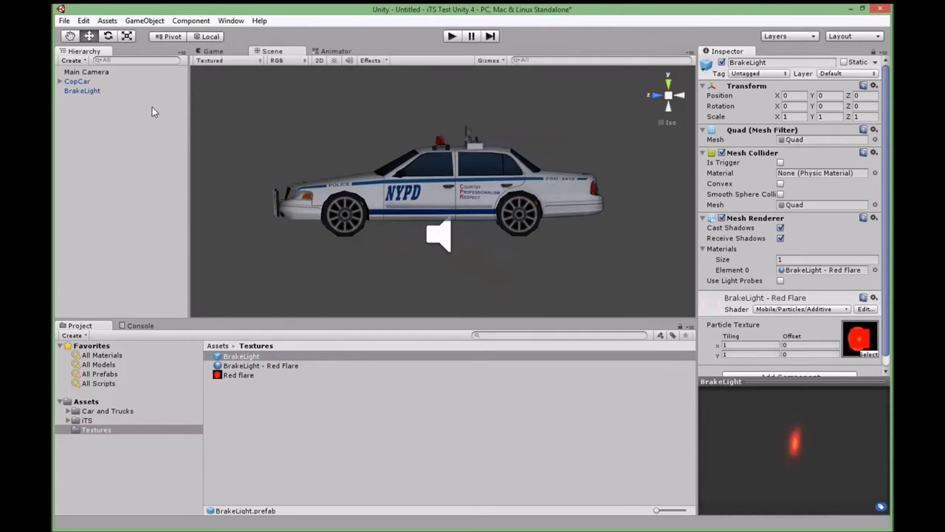
{"action": "double_click", "coordinate": [82, 91]}
{"action": "left_click_drag", "start_coordinate": [411, 209], "coordinate": [563, 197], "text": "alt"}
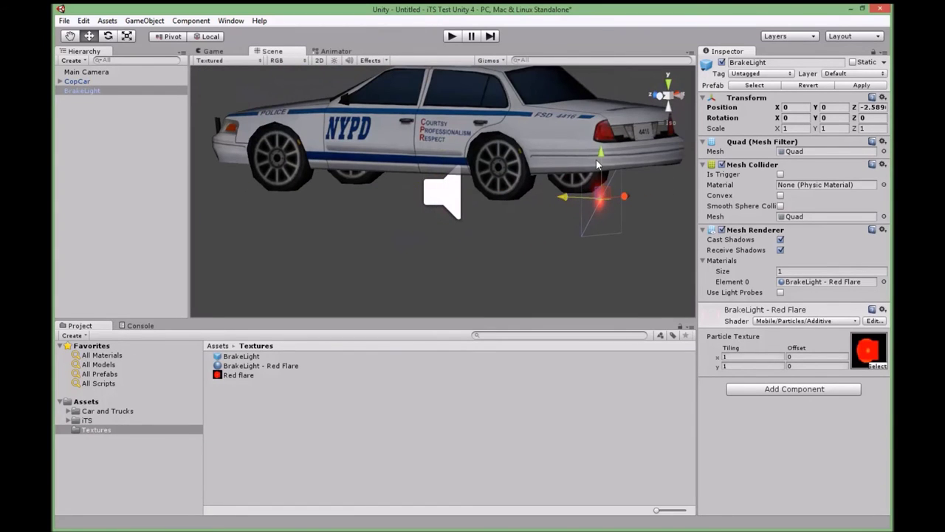
{"action": "left_click_drag", "start_coordinate": [596, 159], "coordinate": [613, 94]}
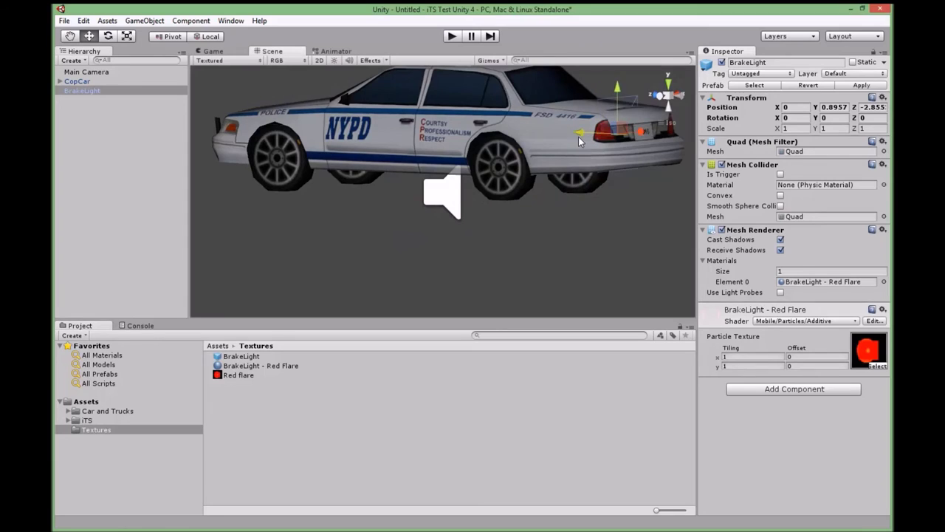
{"action": "left_click_drag", "start_coordinate": [578, 137], "coordinate": [497, 129]}
{"action": "left_click_drag", "start_coordinate": [497, 130], "coordinate": [432, 201], "text": "alt"}
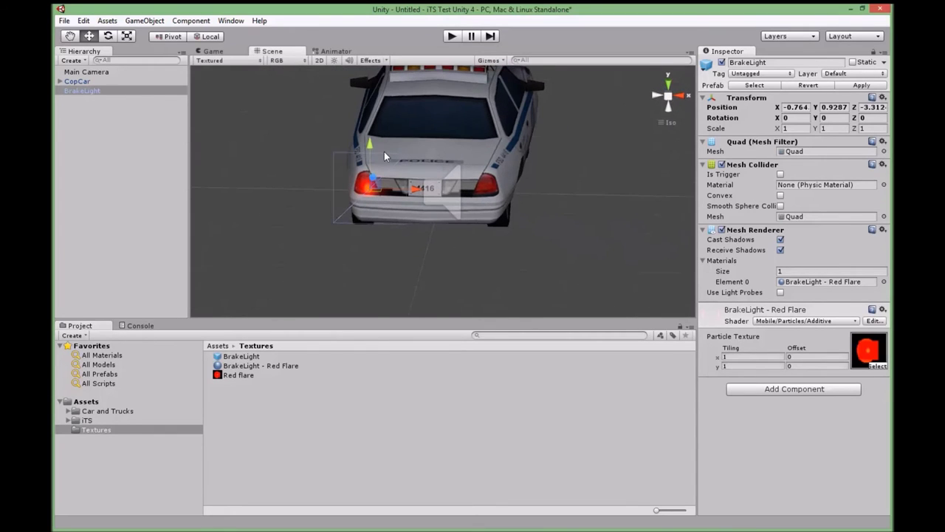
- Fit the BrakeLight onto the left tail light, then duplicate it onto the right one
{"action": "left_click_drag", "start_coordinate": [371, 146], "coordinate": [371, 142]}
{"action": "left_click_drag", "start_coordinate": [416, 188], "coordinate": [411, 188]}
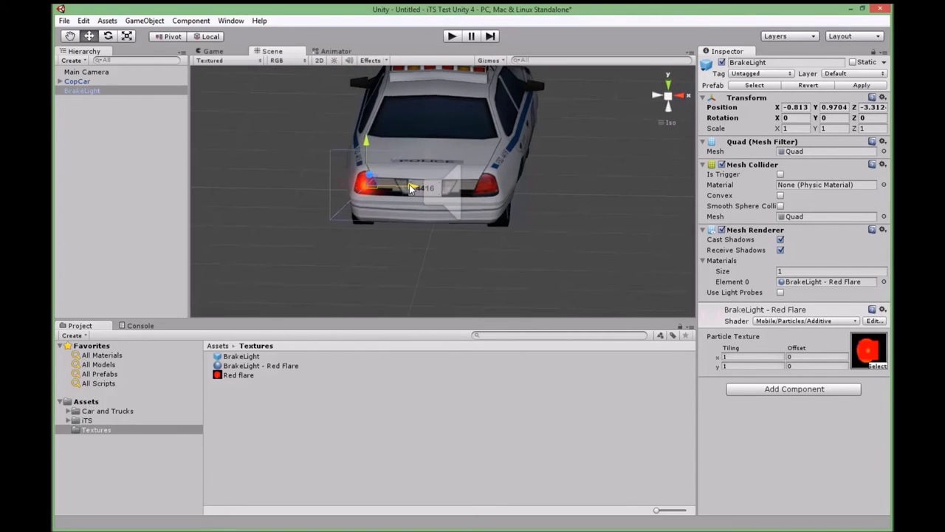
{"action": "left_click_drag", "start_coordinate": [391, 221], "coordinate": [519, 160], "text": "alt"}
{"action": "left_click_drag", "start_coordinate": [586, 187], "coordinate": [424, 209], "text": "alt"}
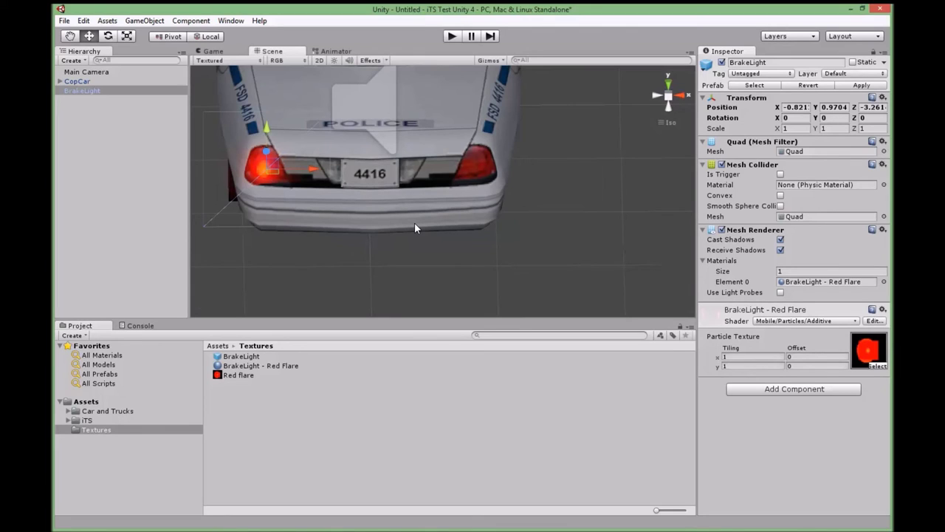
{"action": "key", "text": "ctrl+d"}
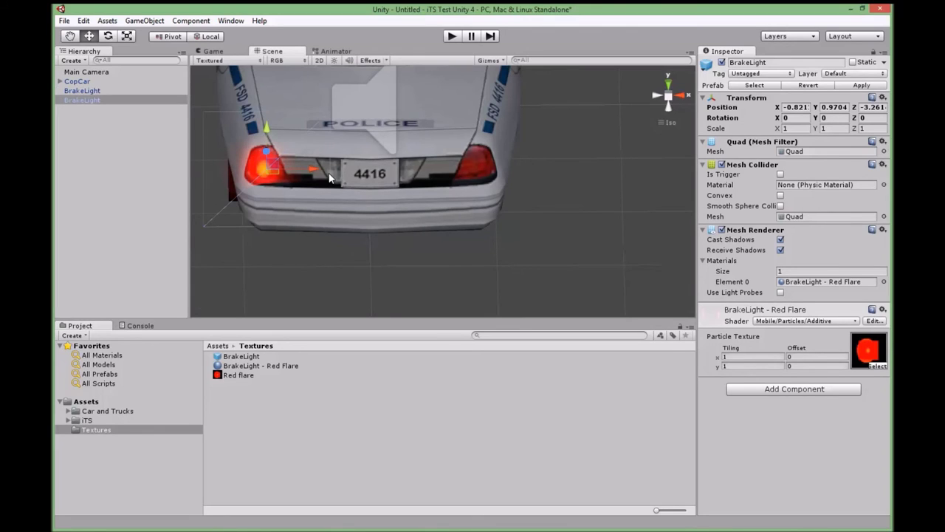
{"action": "left_click_drag", "start_coordinate": [306, 171], "coordinate": [347, 188]}
- Parent both BrakeLight quads under CopCar
{"action": "left_click", "coordinate": [87, 94], "text": "shift"}
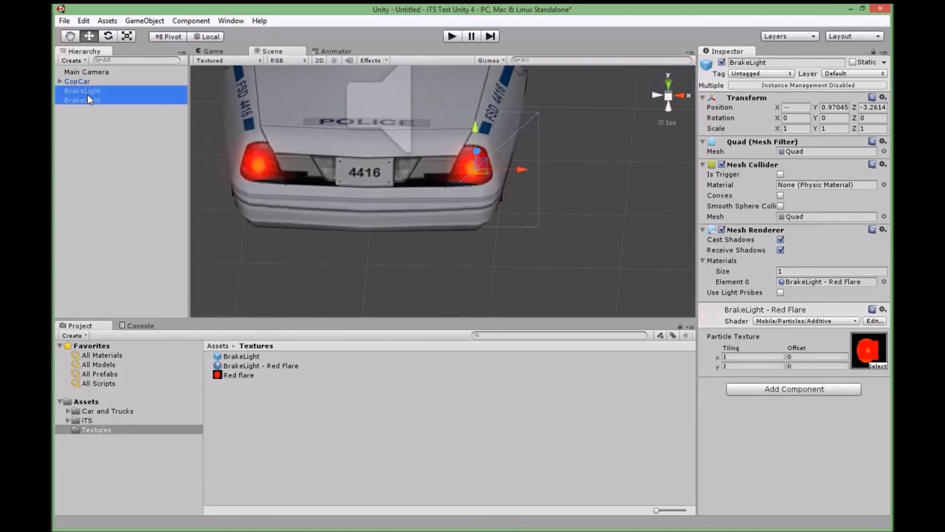
{"action": "left_click_drag", "start_coordinate": [88, 93], "coordinate": [92, 83]}
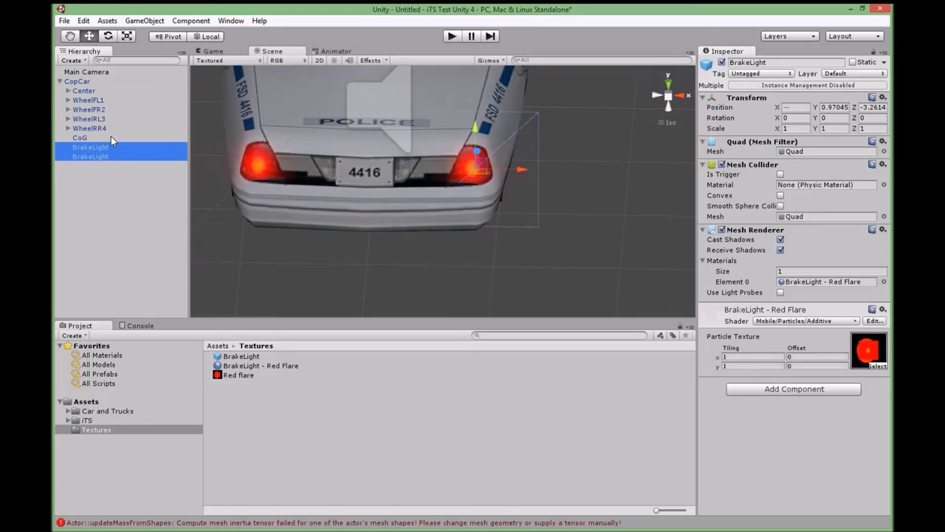
{"action": "left_click", "coordinate": [85, 81]}
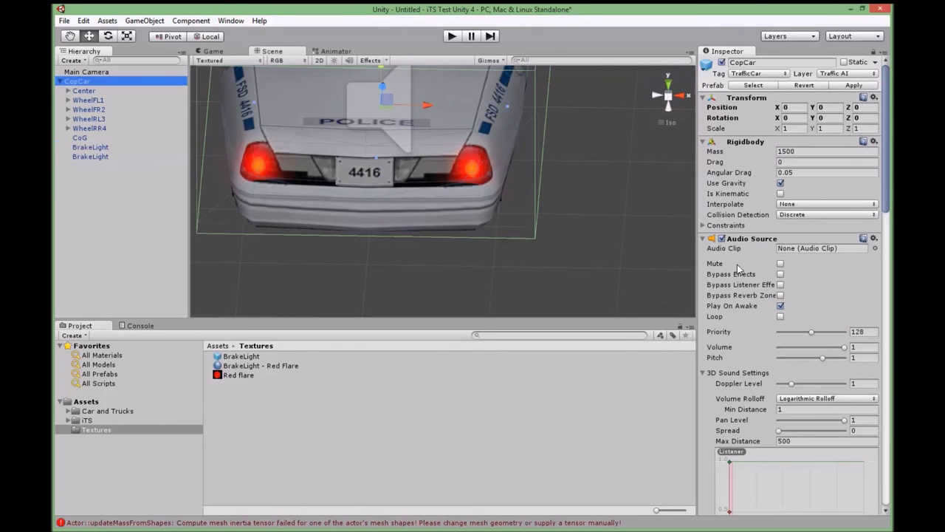
{"action": "scroll", "coordinate": [739, 269], "scroll_direction": "down", "scroll_amount": 10}
- Set Brake Lights size to 2 and assign the two BrakeLights to Elements 0 and 1
{"action": "left_click", "coordinate": [794, 255]}
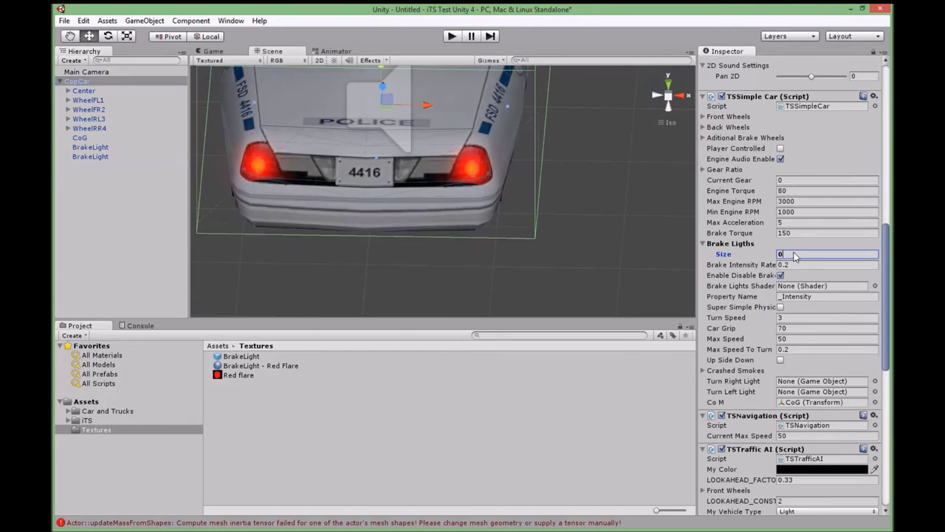
{"action": "double_click", "coordinate": [794, 253]}
{"action": "type", "text": "2"}
{"action": "key", "text": "Return"}
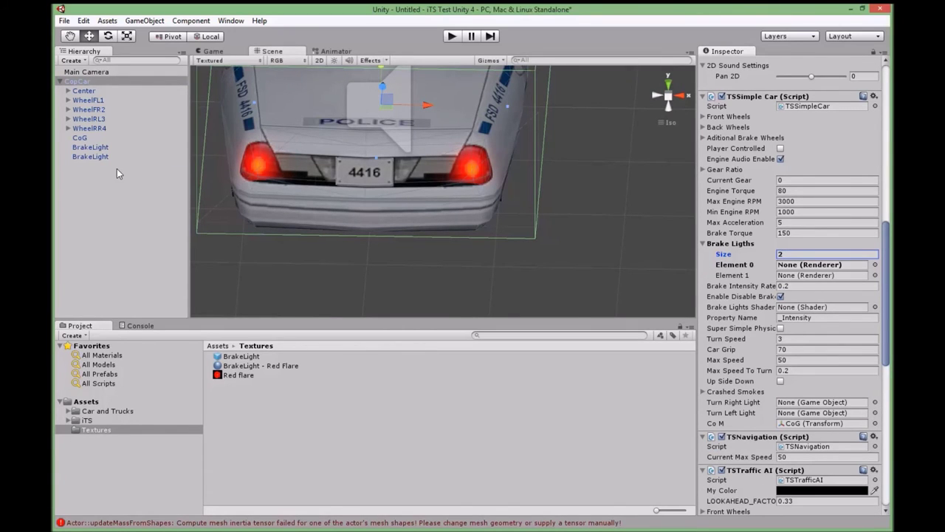
{"action": "left_click_drag", "start_coordinate": [92, 148], "coordinate": [784, 269]}
{"action": "left_click_drag", "start_coordinate": [105, 158], "coordinate": [815, 276]}
{"action": "left_click_drag", "start_coordinate": [427, 185], "coordinate": [162, 198], "text": "alt"}
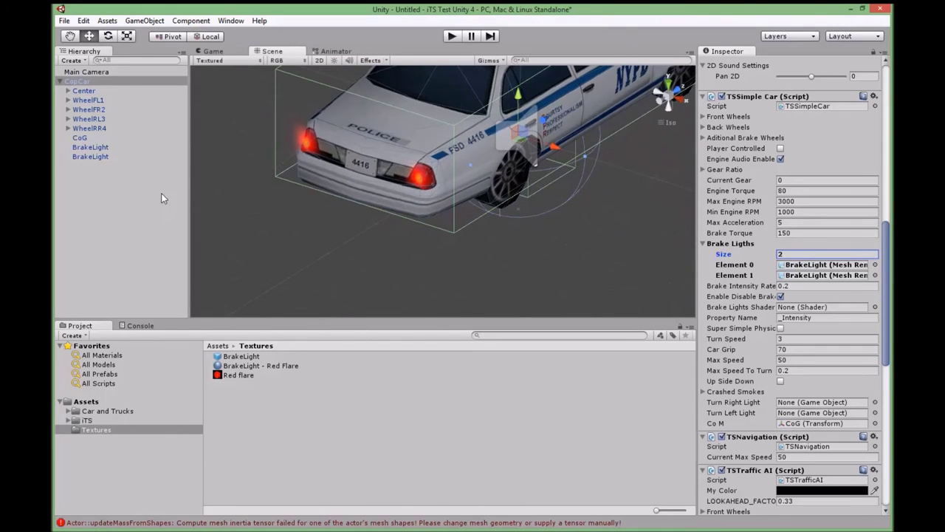
- Duplicate the first and second BrakeLights, giving each copy a Y rotation of 90
{"action": "left_click", "coordinate": [95, 148]}
{"action": "key", "text": "ctrl+d"}
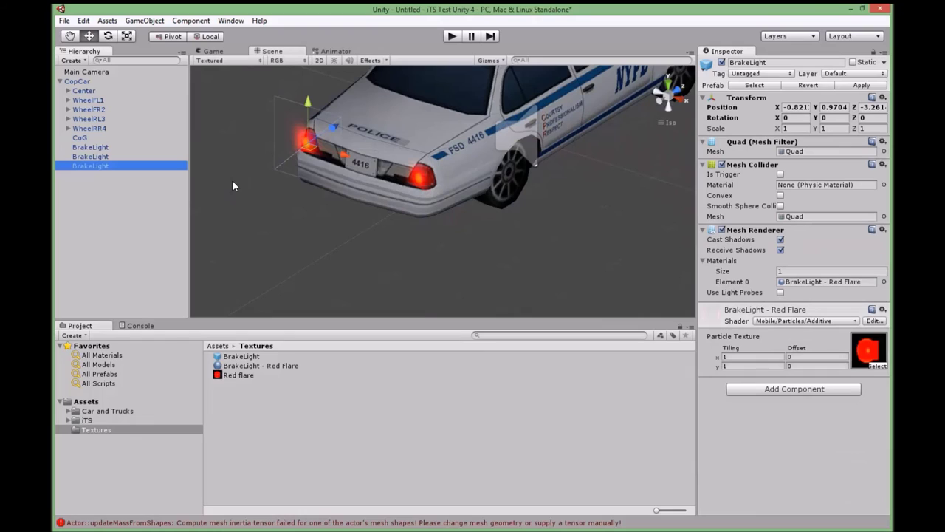
{"action": "left_click", "coordinate": [835, 118]}
{"action": "type", "text": "90"}
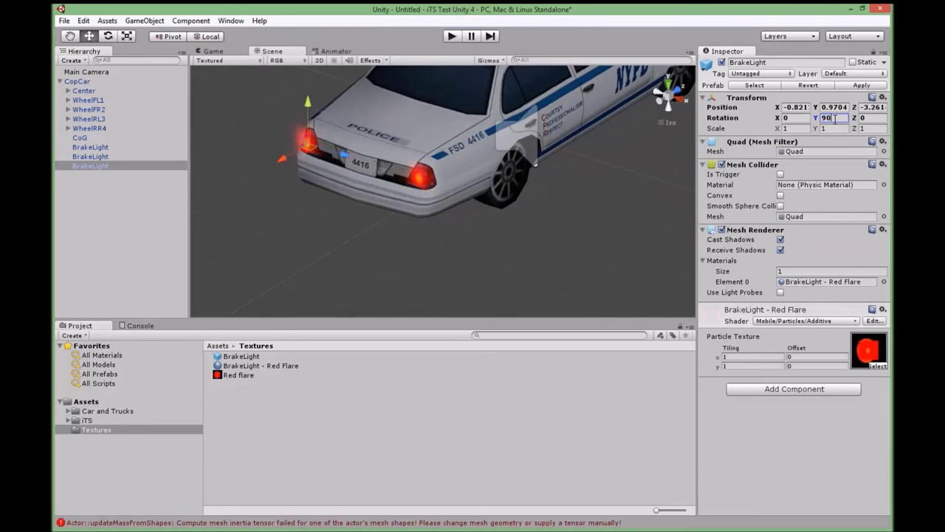
{"action": "left_click_drag", "start_coordinate": [334, 284], "coordinate": [427, 231], "text": "alt"}
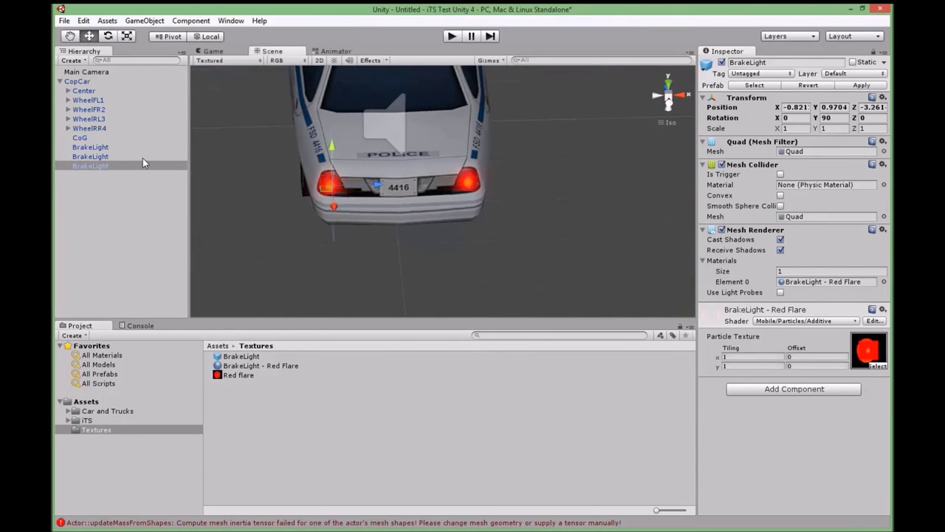
{"action": "left_click", "coordinate": [120, 157]}
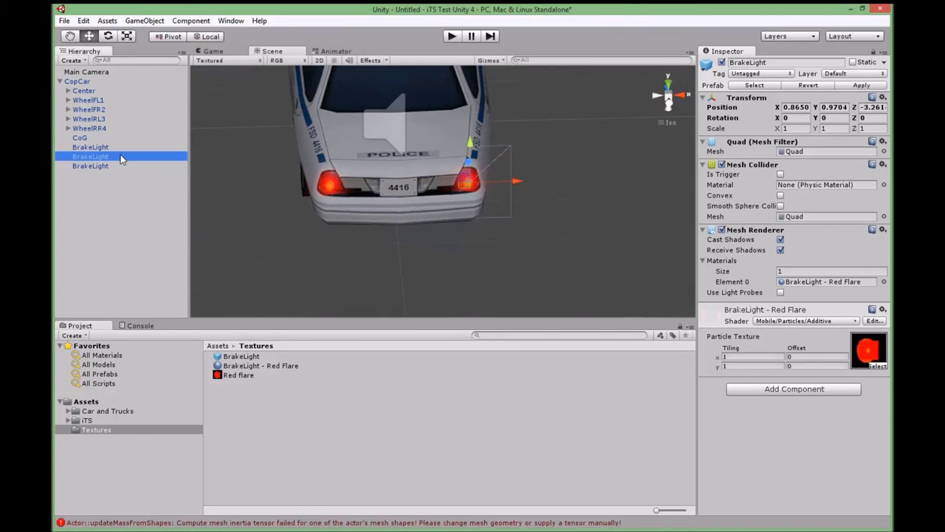
{"action": "key", "text": "ctrl+d"}
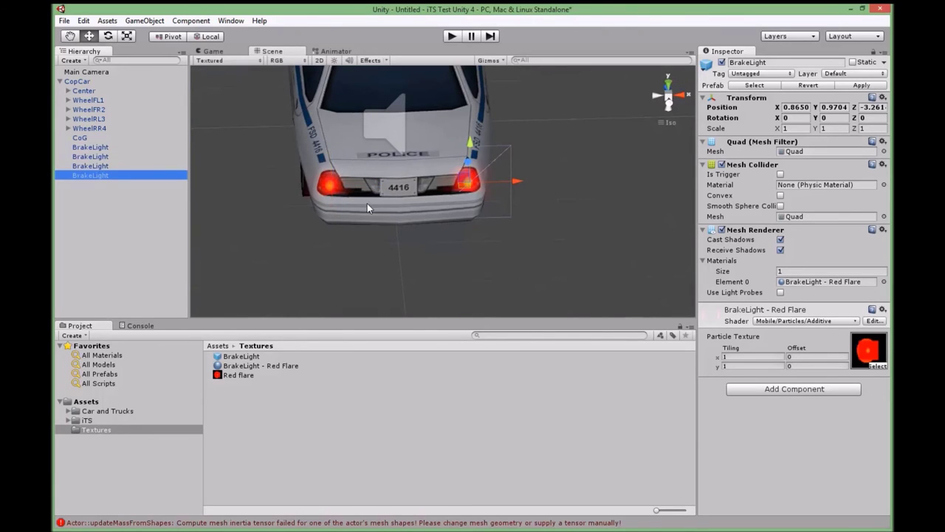
{"action": "left_click", "coordinate": [834, 118]}
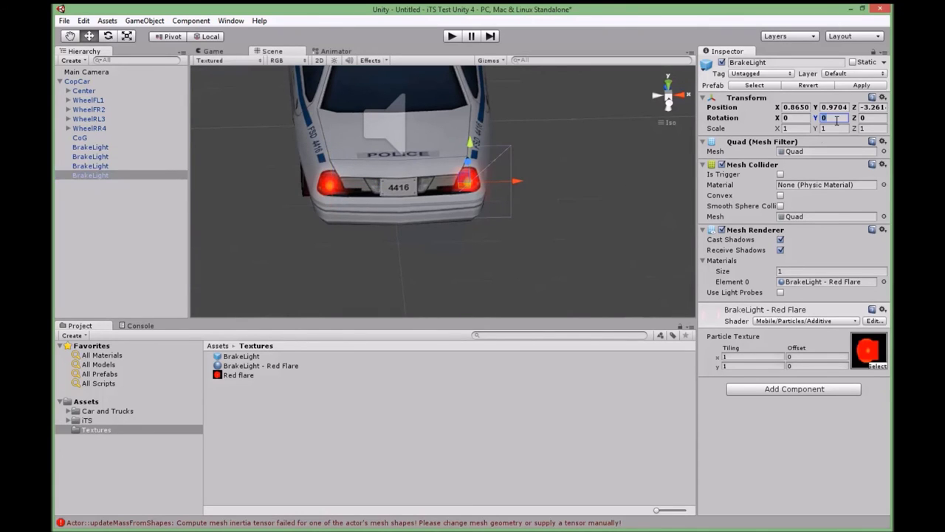
{"action": "type", "text": "90"}
{"action": "mouse_move", "coordinate": [562, 199]}
{"action": "left_mouse_down", "text": "alt"}
{"action": "mouse_move", "coordinate": [514, 202]}
{"action": "mouse_move", "coordinate": [357, 150]}
{"action": "mouse_move", "coordinate": [534, 165]}
{"action": "mouse_move", "coordinate": [578, 144]}
{"action": "mouse_move", "coordinate": [621, 225]}
{"action": "mouse_move", "coordinate": [626, 267]}
{"action": "mouse_move", "coordinate": [490, 226]}
{"action": "mouse_move", "coordinate": [487, 215]}
{"action": "mouse_move", "coordinate": [516, 196]}
{"action": "mouse_move", "coordinate": [459, 160]}
{"action": "mouse_move", "coordinate": [473, 157]}
{"action": "mouse_move", "coordinate": [391, 131]}
{"action": "mouse_move", "coordinate": [483, 160]}
{"action": "mouse_move", "coordinate": [509, 184]}
{"action": "mouse_move", "coordinate": [572, 193]}
{"action": "left_mouse_up", "text": "alt"}
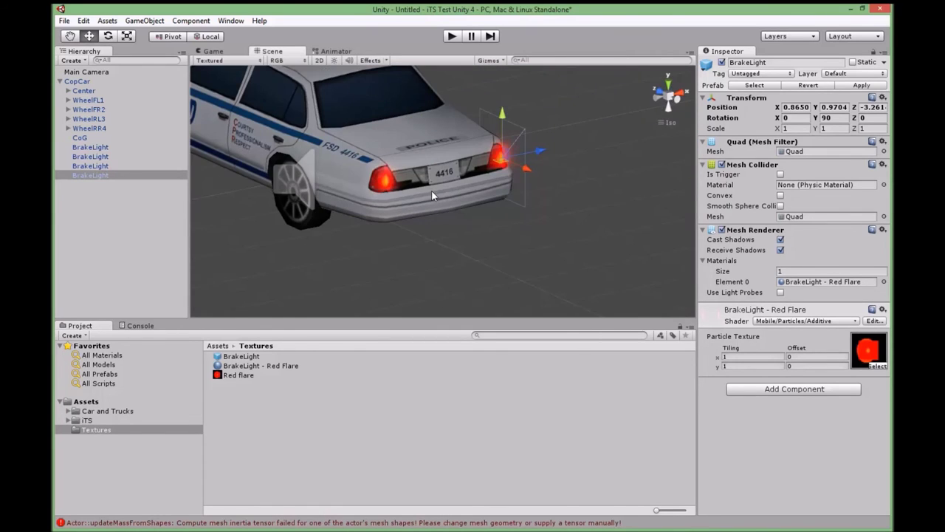
- Set CopCar's Brake Lights size to 4 and verify Elements 0–3 reference the BrakeLights
{"action": "left_click", "coordinate": [86, 82]}
{"action": "scroll", "coordinate": [816, 304], "scroll_direction": "down", "scroll_amount": 8}
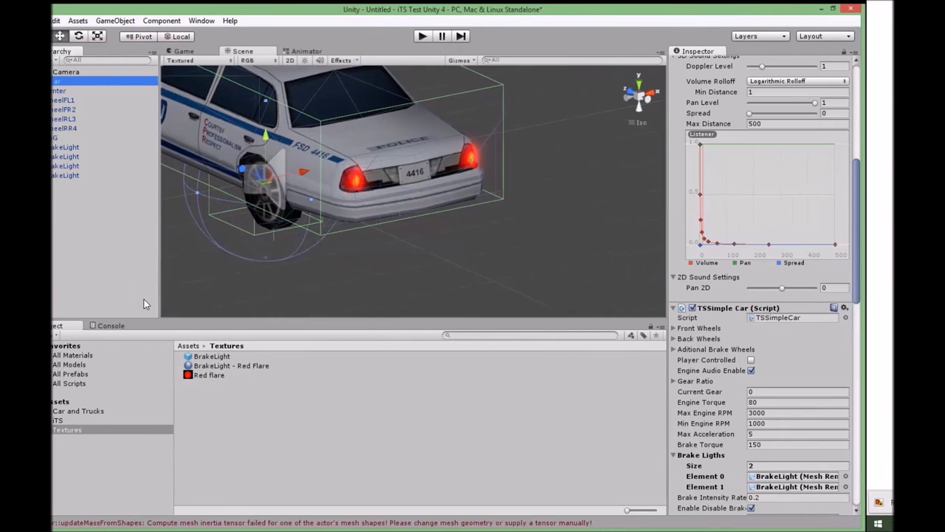
{"action": "scroll", "coordinate": [815, 348], "scroll_direction": "down", "scroll_amount": 5}
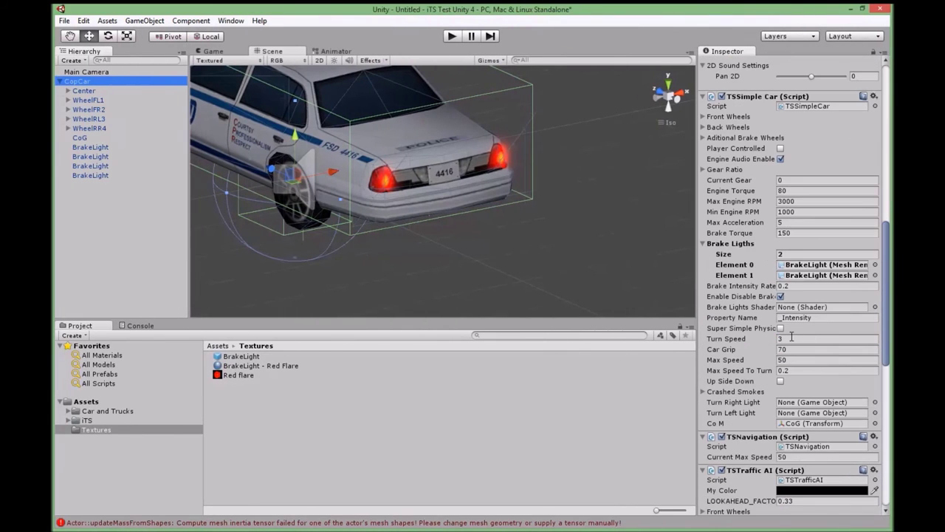
{"action": "left_click", "coordinate": [800, 254]}
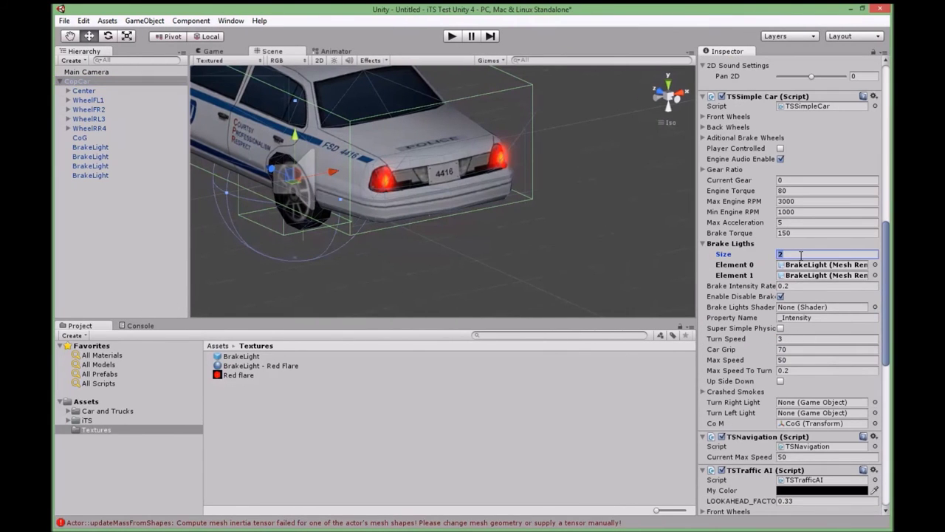
{"action": "type", "text": "4"}
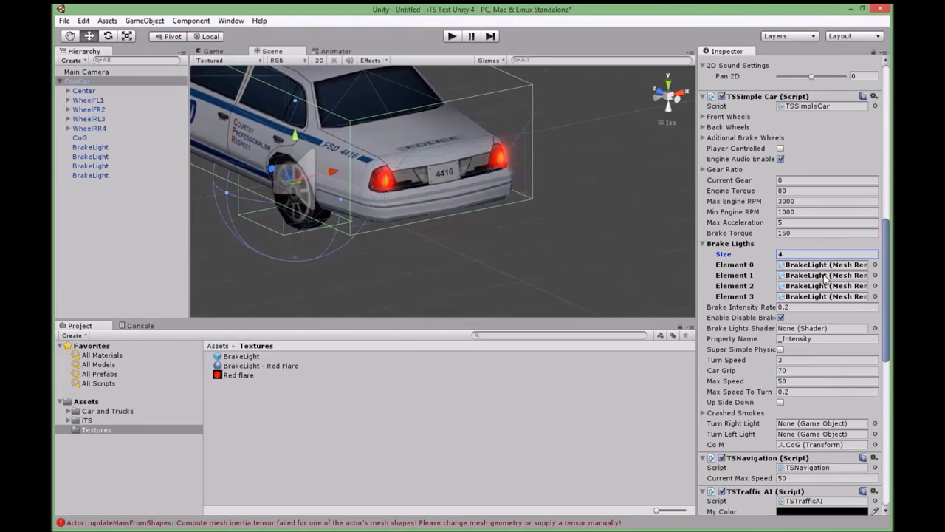
{"action": "left_click", "coordinate": [830, 275]}
{"action": "left_click", "coordinate": [825, 266]}
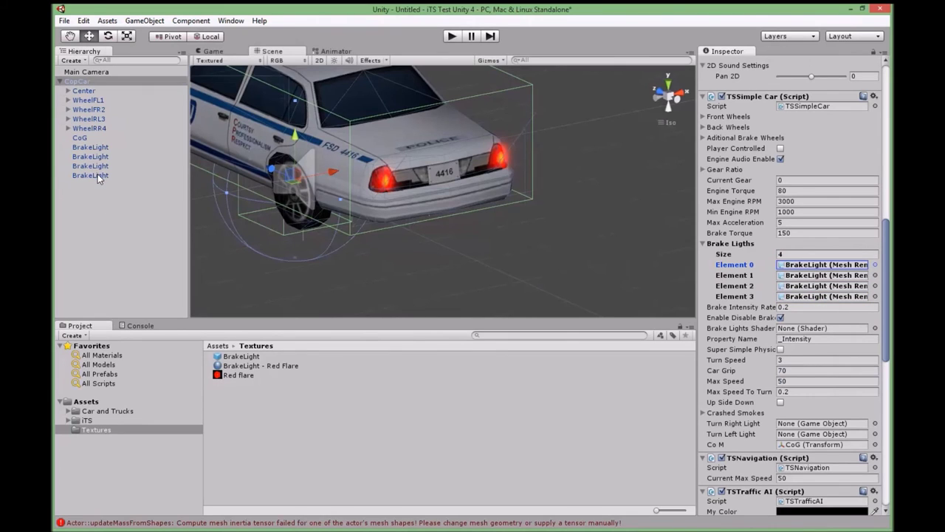
{"action": "left_click", "coordinate": [803, 295]}
{"action": "left_click", "coordinate": [796, 287]}
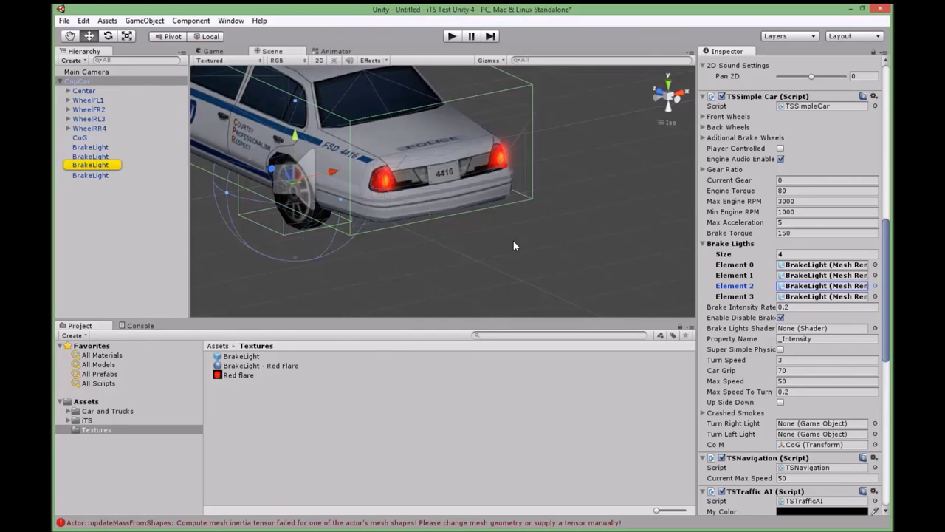
- Clear the logged errors in the Console and return to the Project view
{"action": "left_click", "coordinate": [139, 325]}
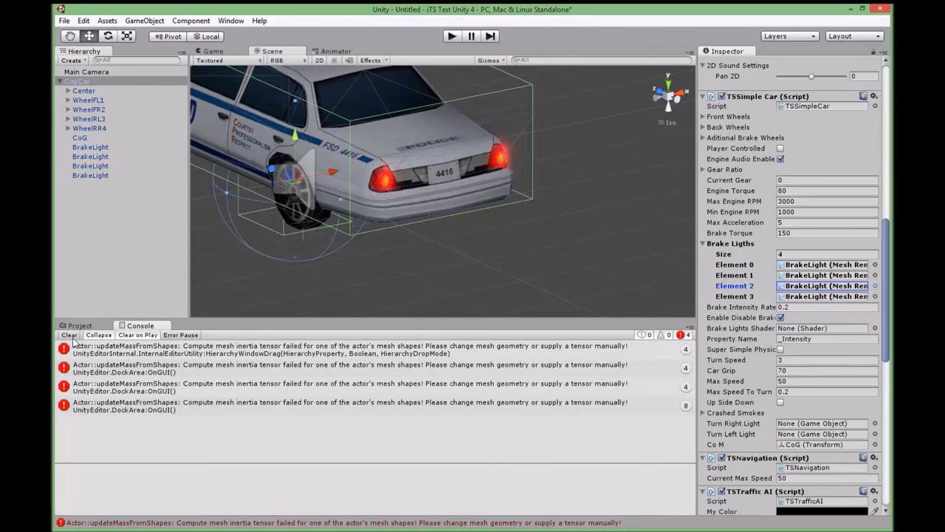
{"action": "left_click", "coordinate": [73, 336]}
{"action": "left_click", "coordinate": [80, 325]}
{"action": "left_click", "coordinate": [86, 225]}
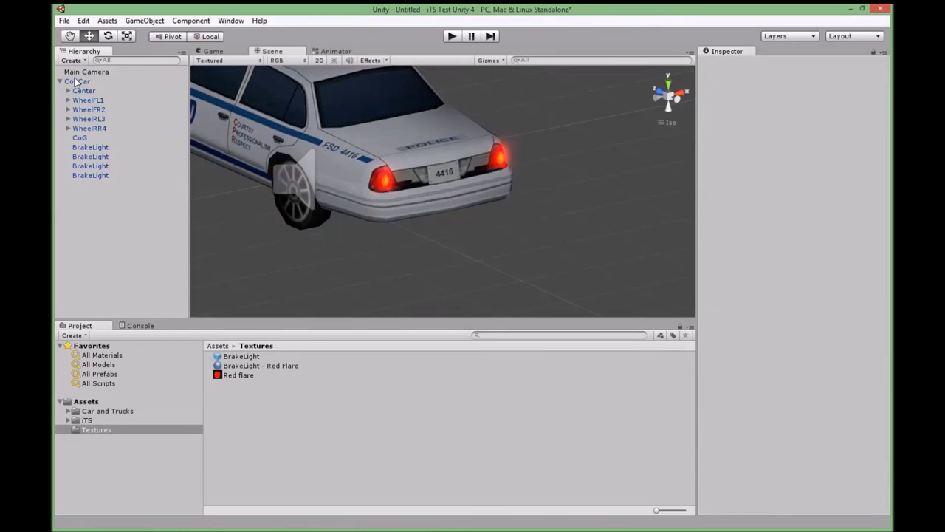
- Reselect CopCar and recheck its Brake Lights list entries
{"action": "left_click", "coordinate": [78, 81]}
{"action": "scroll", "coordinate": [738, 244], "scroll_direction": "down", "scroll_amount": 12}
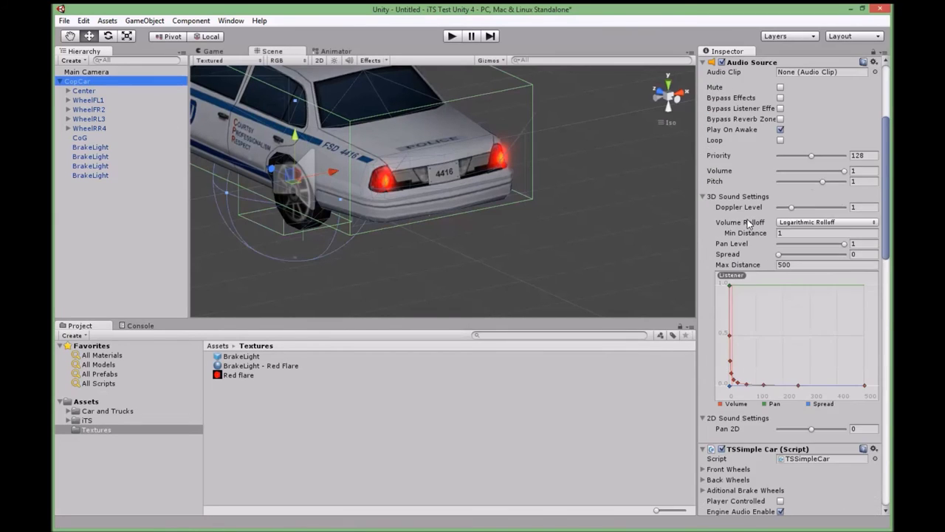
{"action": "scroll", "coordinate": [748, 223], "scroll_direction": "down", "scroll_amount": 3}
{"action": "left_click", "coordinate": [733, 208]}
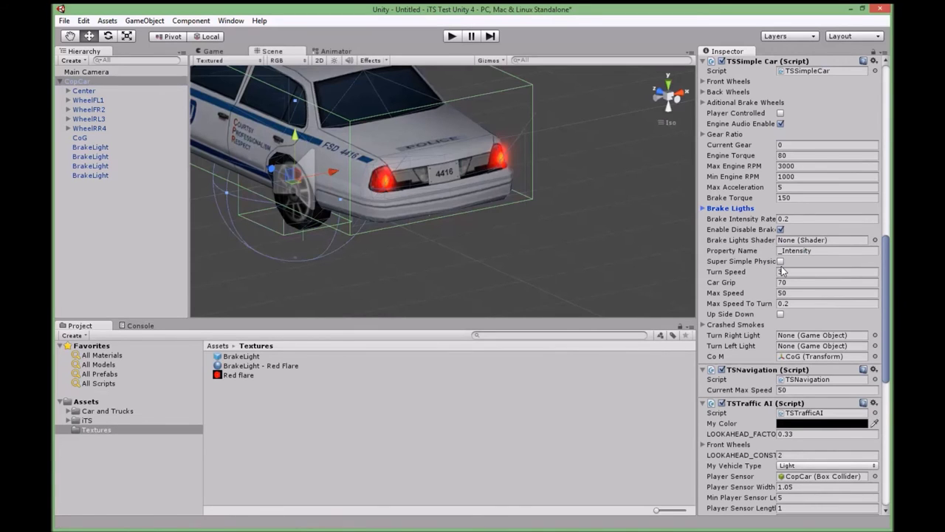
{"action": "scroll", "coordinate": [782, 272], "scroll_direction": "down", "scroll_amount": 3}
{"action": "left_click", "coordinate": [736, 141]}
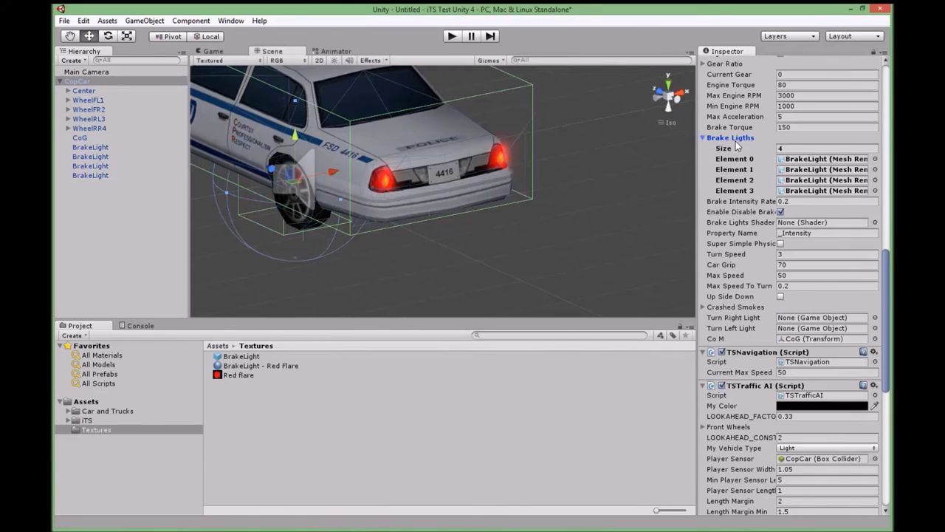
{"action": "left_click", "coordinate": [735, 141]}
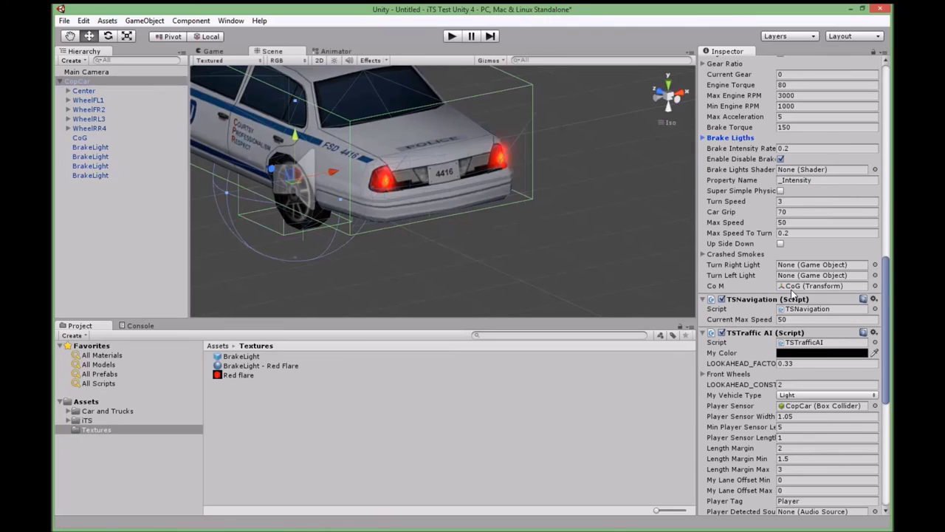
{"action": "scroll", "coordinate": [793, 292], "scroll_direction": "down", "scroll_amount": 14}
{"action": "scroll", "coordinate": [792, 293], "scroll_direction": "up", "scroll_amount": 20}
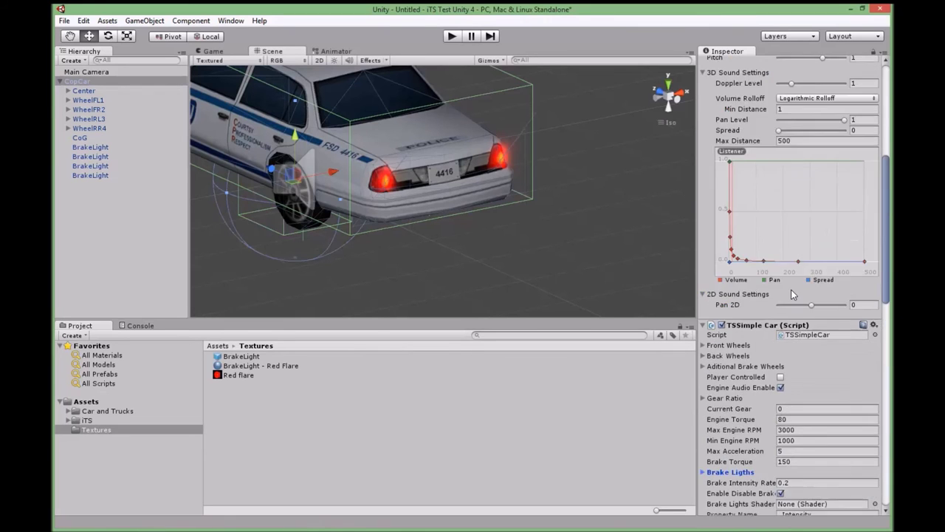
{"action": "scroll", "coordinate": [791, 292], "scroll_direction": "up", "scroll_amount": 13}
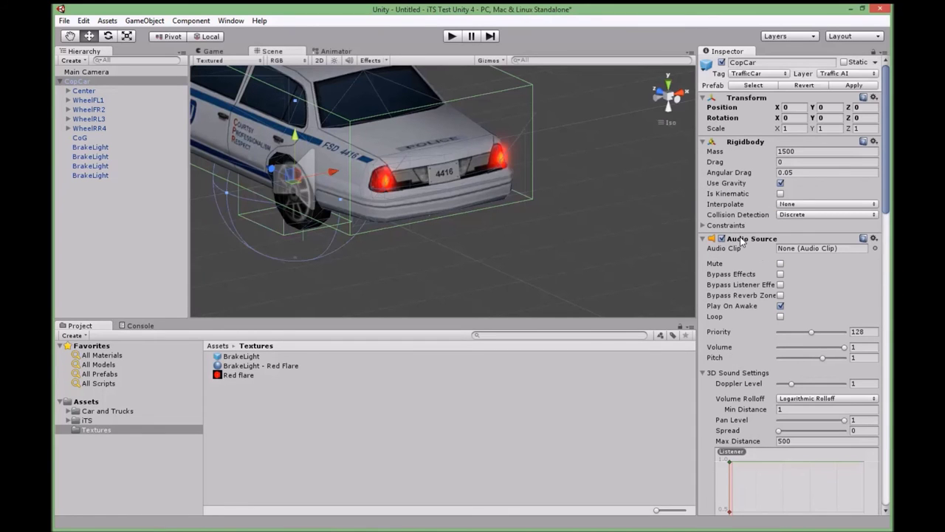
- Collapse CopCar's Inspector components, from Audio Source through both TSAnti Roll Bars
{"action": "left_click", "coordinate": [742, 239]}
{"action": "left_click", "coordinate": [734, 141]}
{"action": "left_click", "coordinate": [736, 164]}
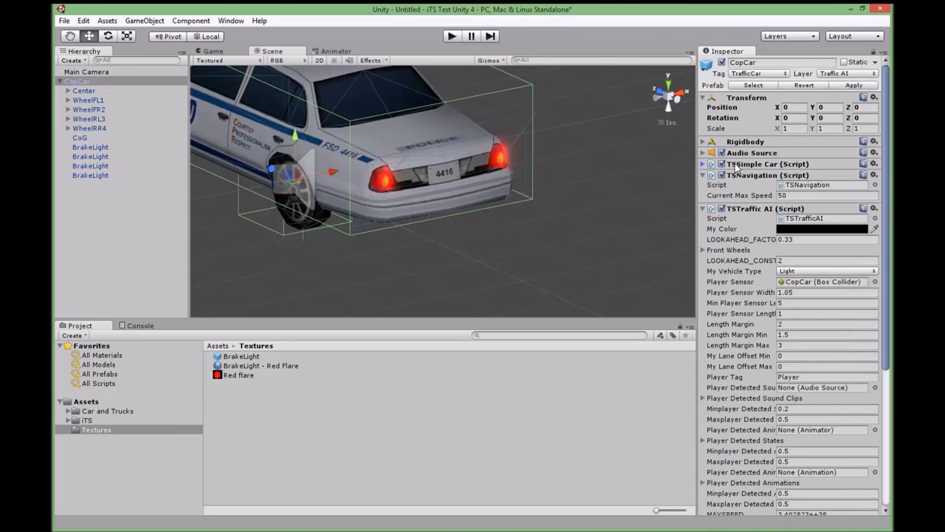
{"action": "left_click", "coordinate": [736, 175]}
{"action": "left_click", "coordinate": [737, 186]}
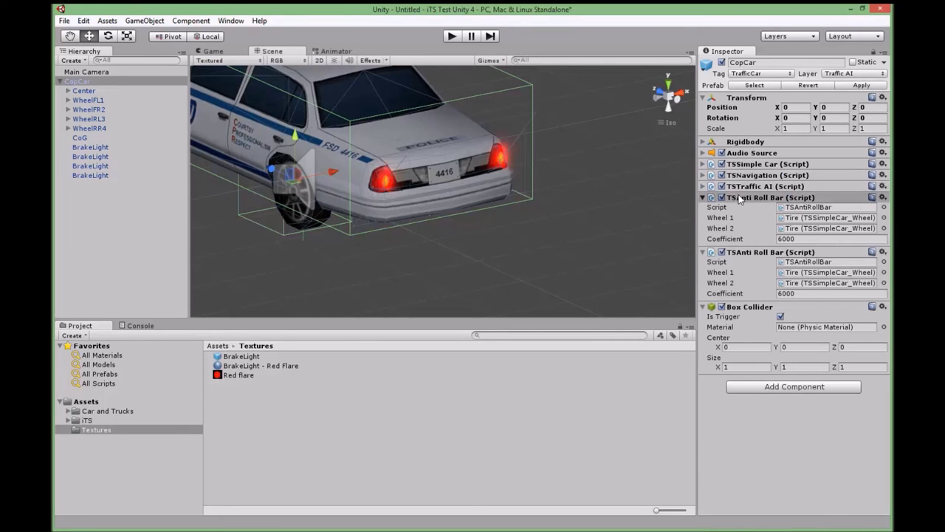
{"action": "left_click", "coordinate": [740, 198]}
{"action": "left_click", "coordinate": [740, 208]}
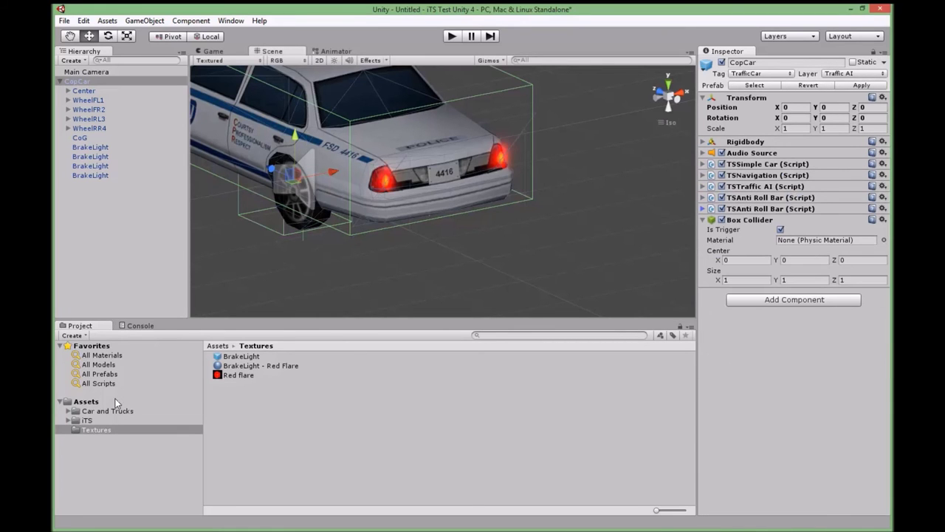
- Browse to iTS > Demo > Scene and apply CopCar's changes to its prefab
{"action": "left_click", "coordinate": [85, 421]}
{"action": "double_click", "coordinate": [232, 365]}
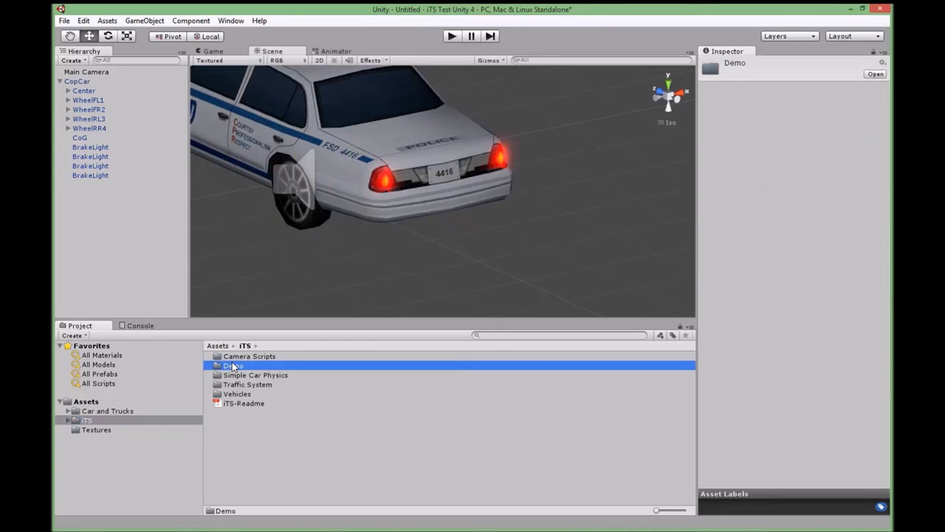
{"action": "double_click", "coordinate": [234, 395]}
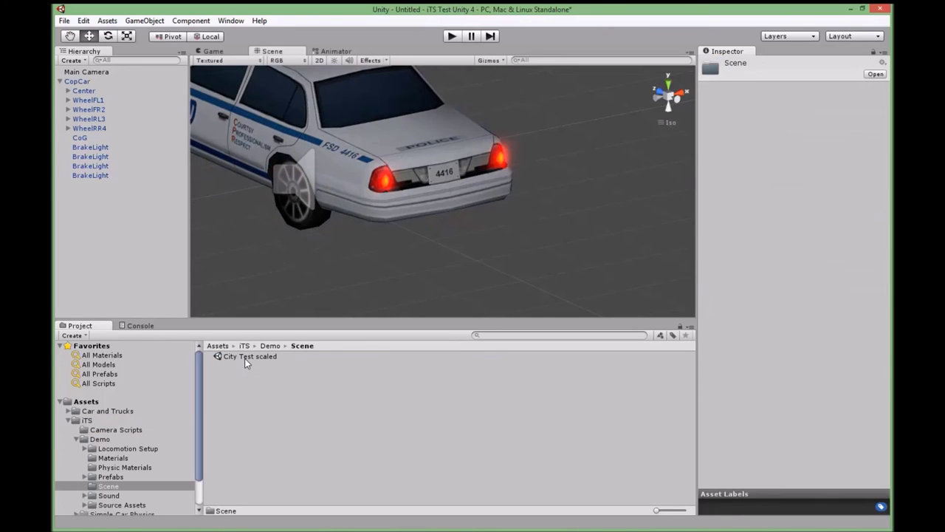
{"action": "left_click", "coordinate": [76, 82]}
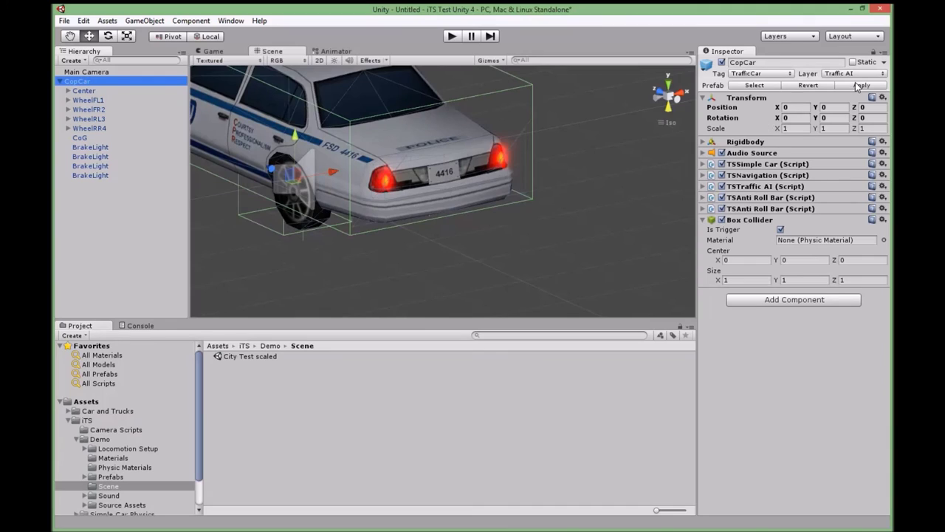
{"action": "left_click", "coordinate": [859, 85]}
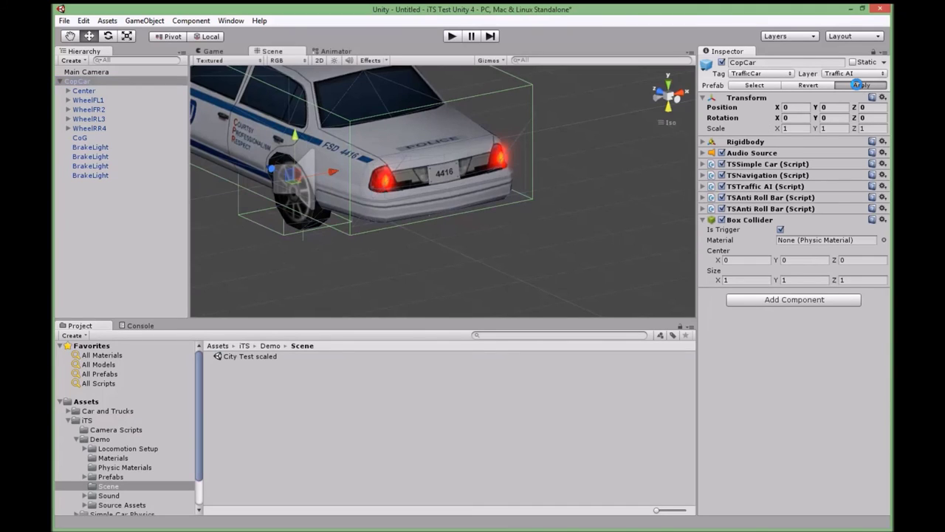
- Delete CopCar from the scene and open City Test scaled without saving the untitled scene
{"action": "left_click", "coordinate": [89, 82]}
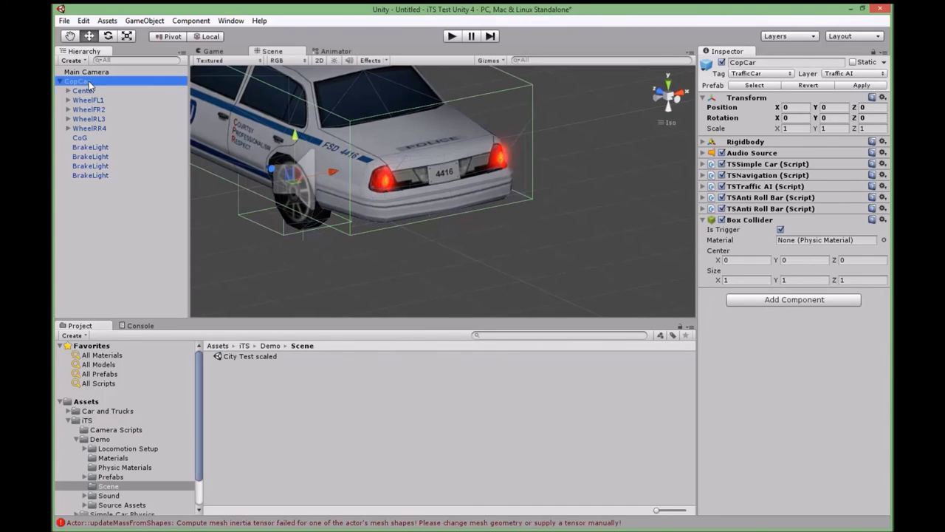
{"action": "key", "text": "Delete"}
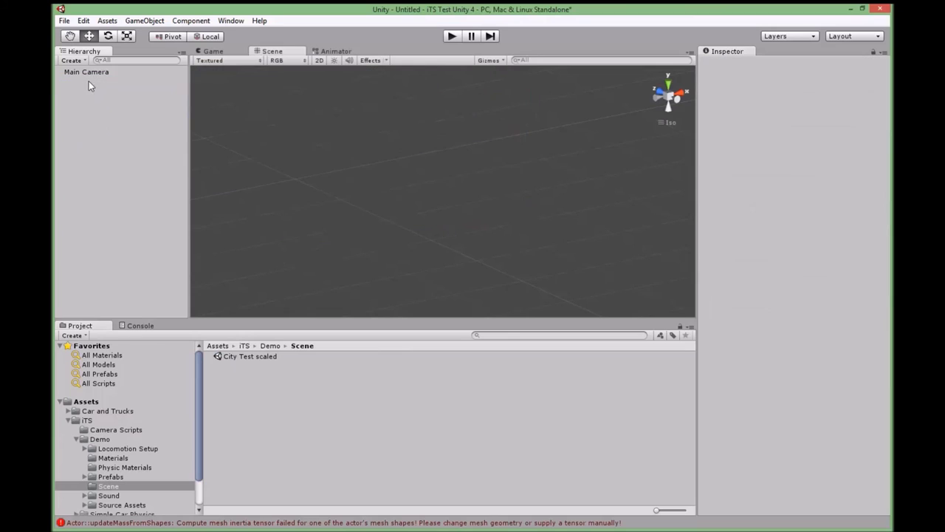
{"action": "double_click", "coordinate": [247, 355]}
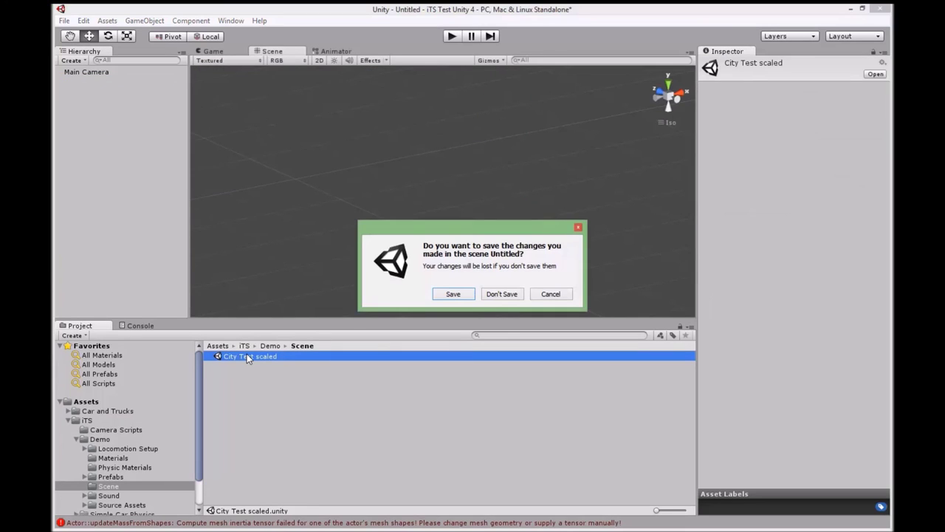
{"action": "left_click", "coordinate": [494, 295]}
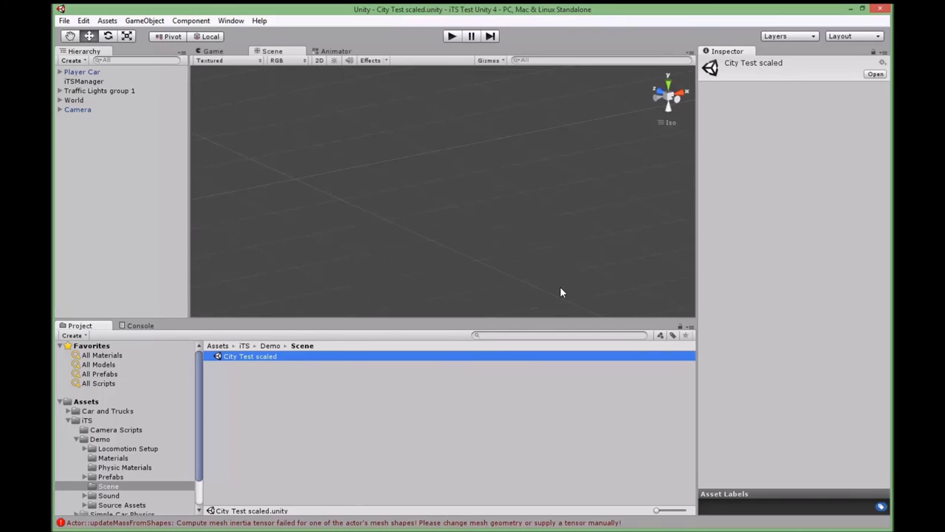
- Clear the logged errors and browse to the Vehicles prefab folder
{"action": "left_click", "coordinate": [133, 326]}
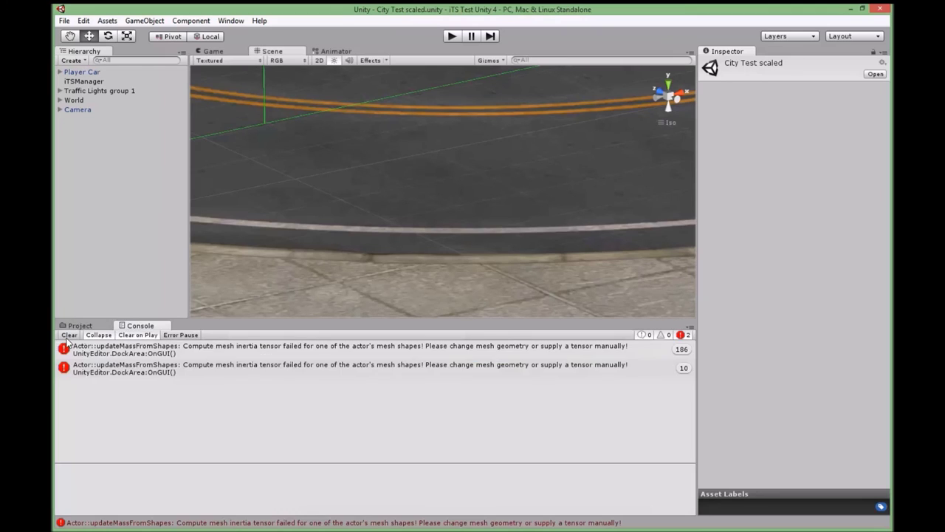
{"action": "left_click", "coordinate": [68, 335]}
{"action": "left_click", "coordinate": [77, 325]}
{"action": "scroll", "coordinate": [130, 460], "scroll_direction": "down", "scroll_amount": 2}
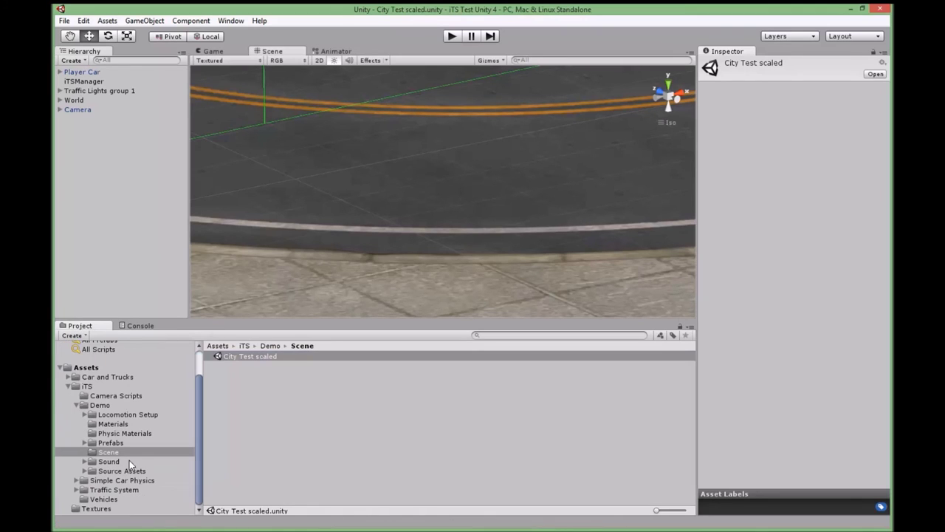
{"action": "left_click", "coordinate": [104, 499]}
{"action": "scroll", "coordinate": [254, 393], "scroll_direction": "down", "scroll_amount": 1}
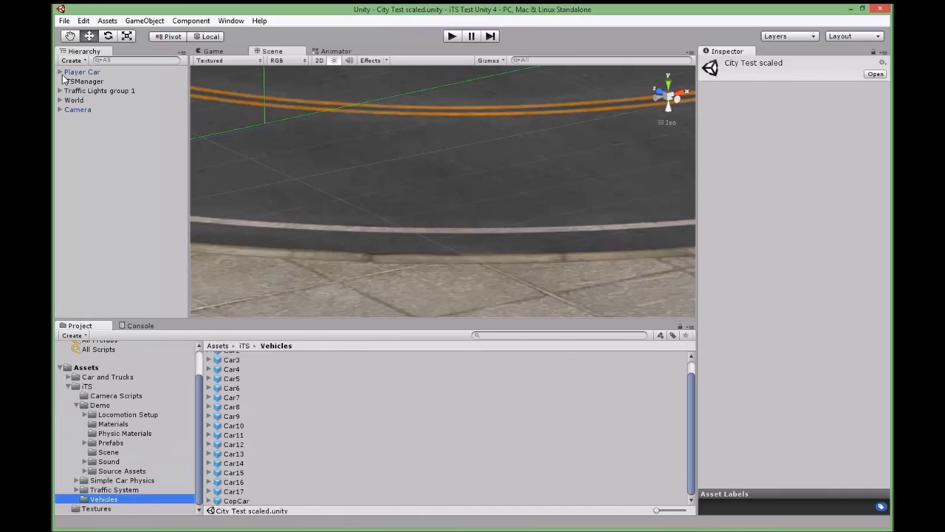
- Set iTSSpawnerLow No Peds' Cars list to 19, assign CopCar to Element 18 with frequency 2, then play
{"action": "left_click", "coordinate": [60, 109]}
{"action": "left_click", "coordinate": [103, 119]}
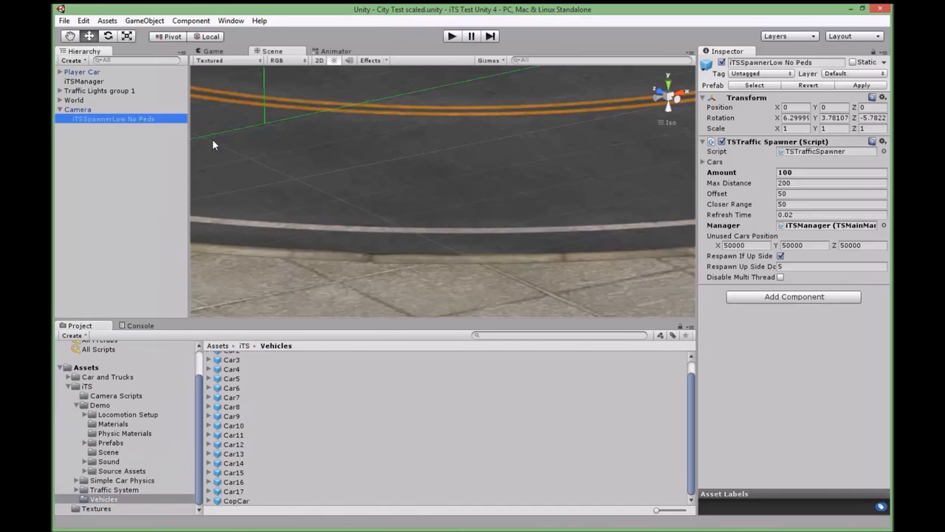
{"action": "left_click", "coordinate": [720, 162]}
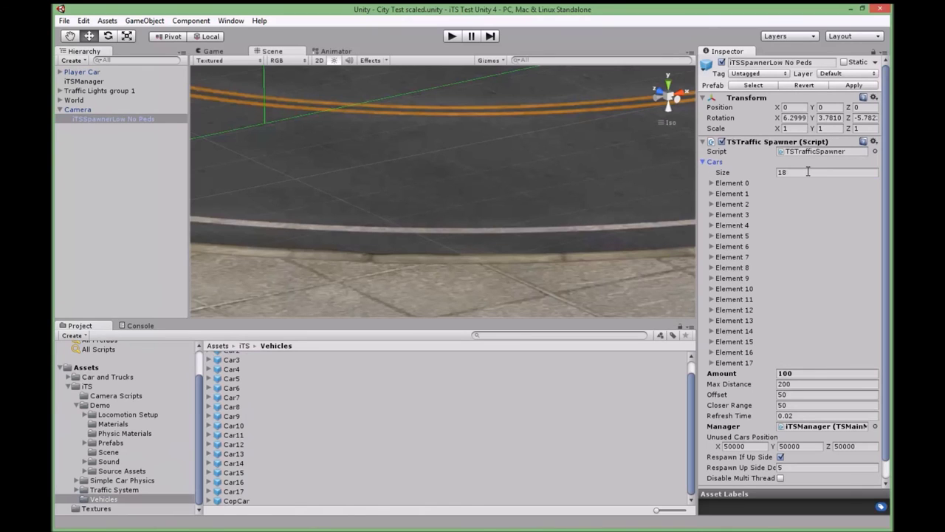
{"action": "left_click", "coordinate": [807, 171]}
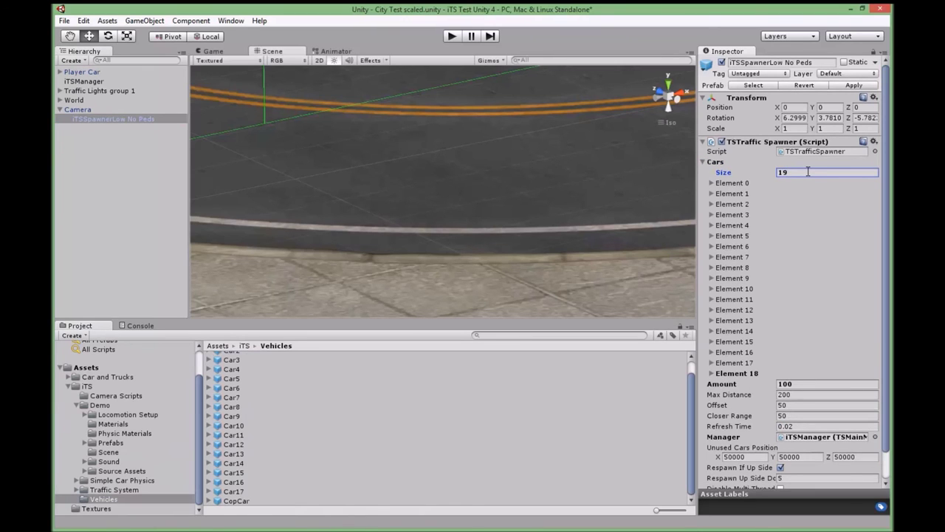
{"action": "left_click", "coordinate": [752, 375]}
{"action": "scroll", "coordinate": [751, 378], "scroll_direction": "down", "scroll_amount": 1}
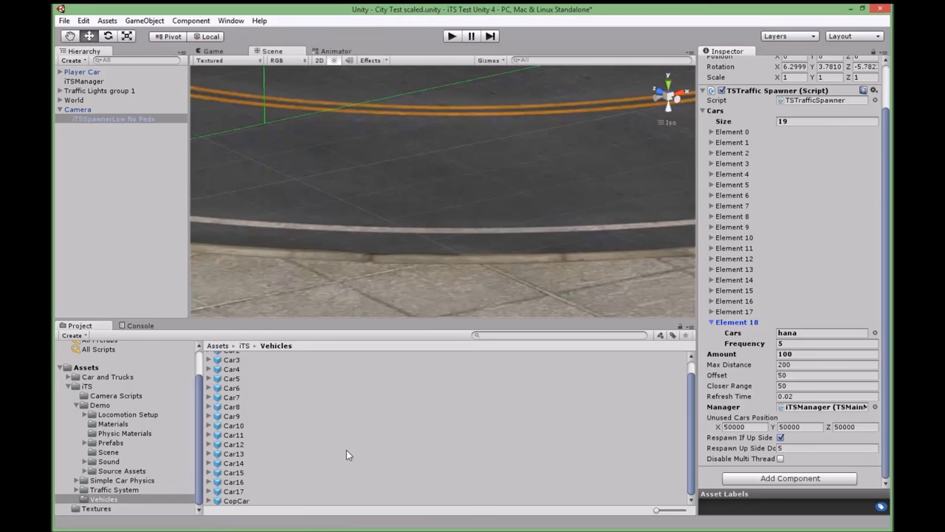
{"action": "left_click_drag", "start_coordinate": [227, 502], "coordinate": [781, 363]}
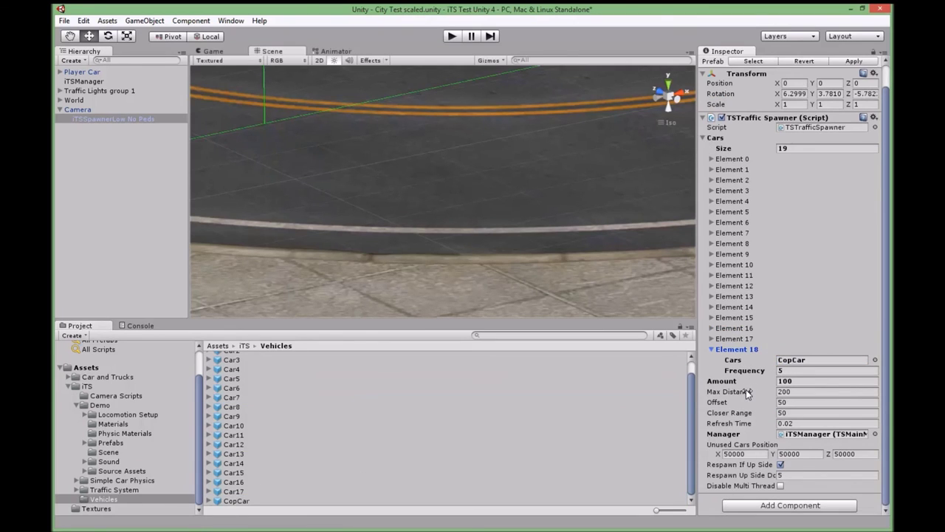
{"action": "left_click", "coordinate": [808, 370]}
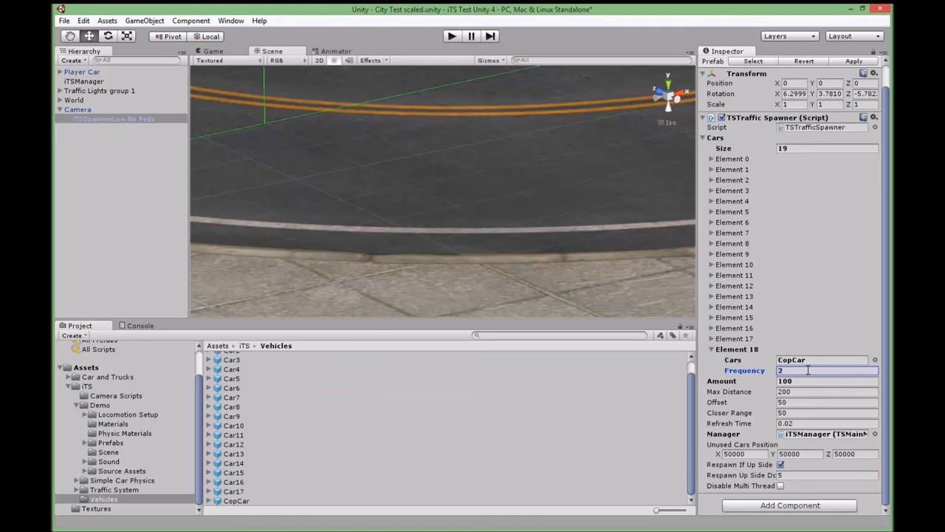
{"action": "left_click", "coordinate": [156, 191]}
{"action": "left_click", "coordinate": [450, 37]}
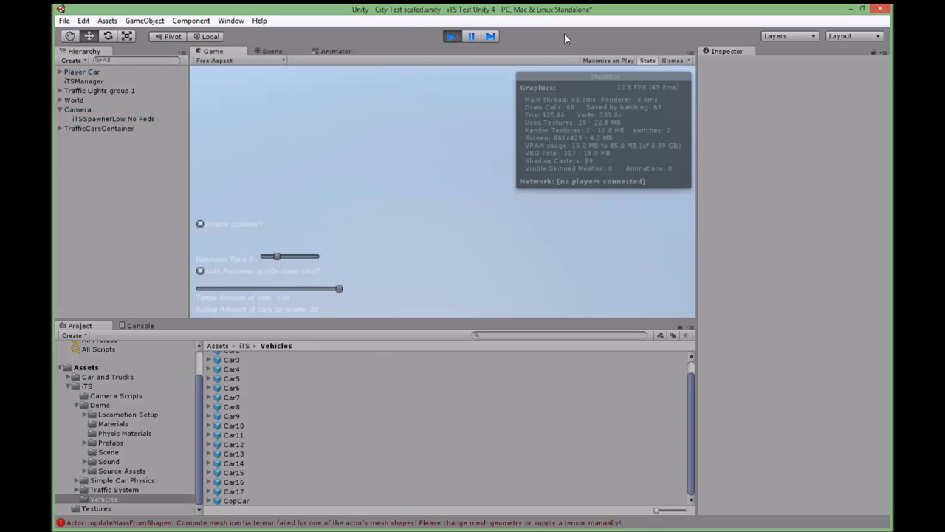
- Select the Player Car and hide the Stats overlay
{"action": "left_click", "coordinate": [114, 109]}
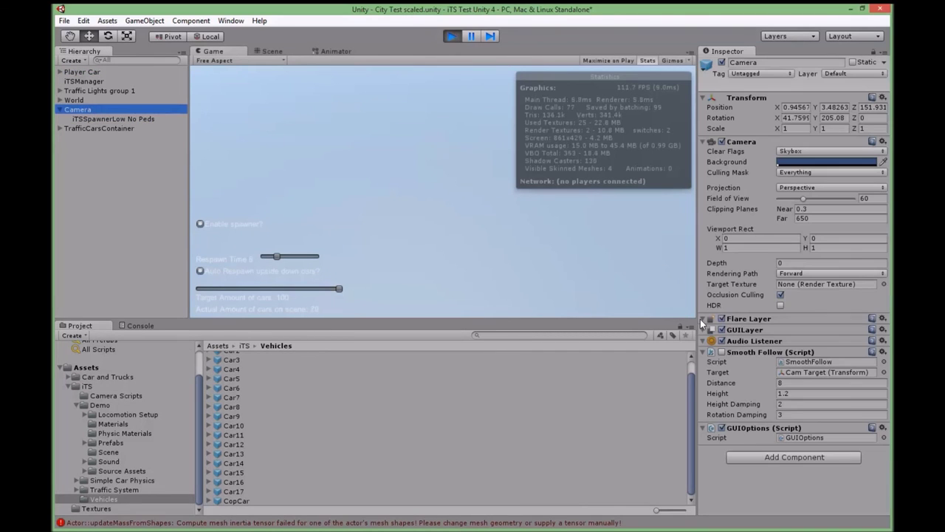
{"action": "left_click", "coordinate": [452, 235]}
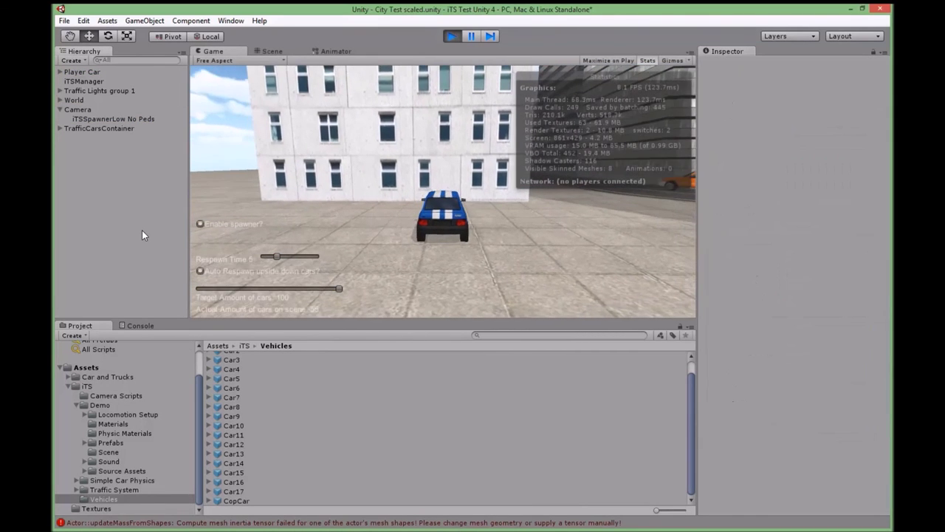
{"action": "key", "text": "Down"}
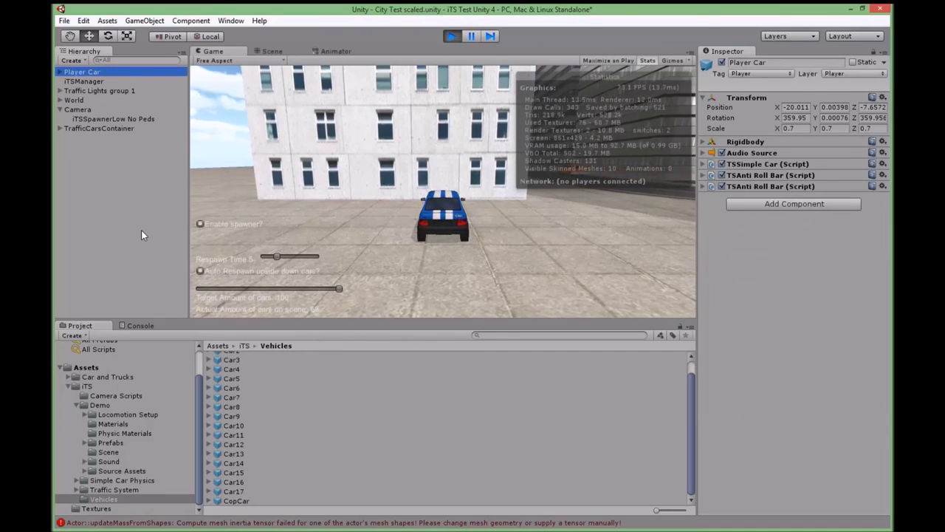
{"action": "left_click", "coordinate": [649, 61]}
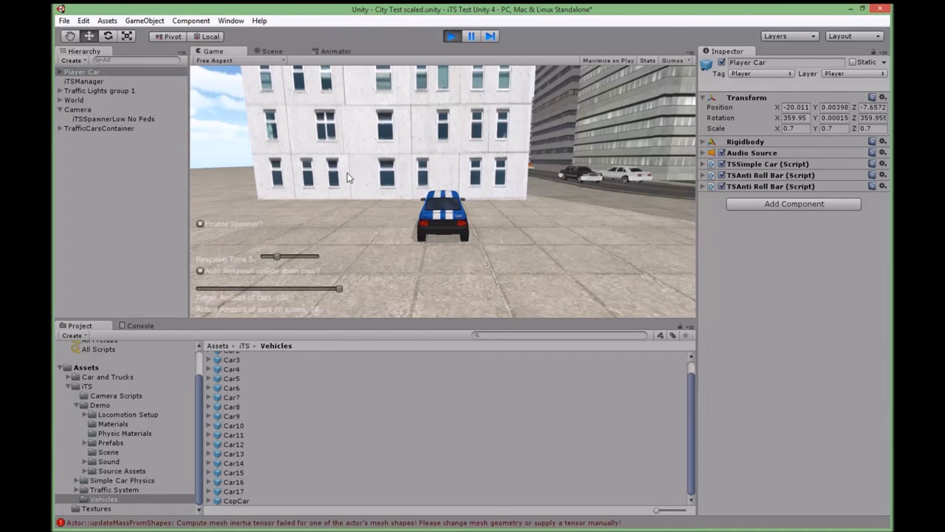
- Drive the Player Car forward and steer it along the first road through traffic
{"action": "key", "text": "Up"}
{"action": "key", "text": "Right"}
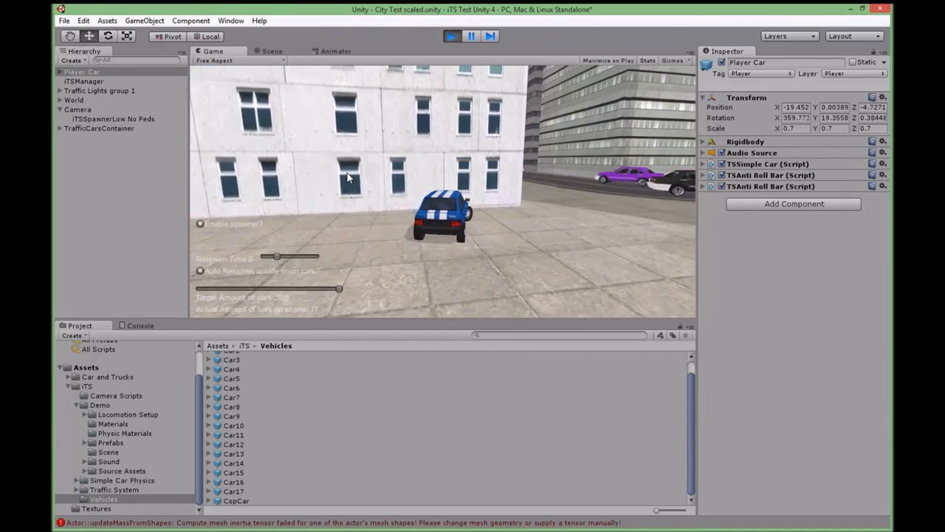
{"action": "key", "text": "Left"}
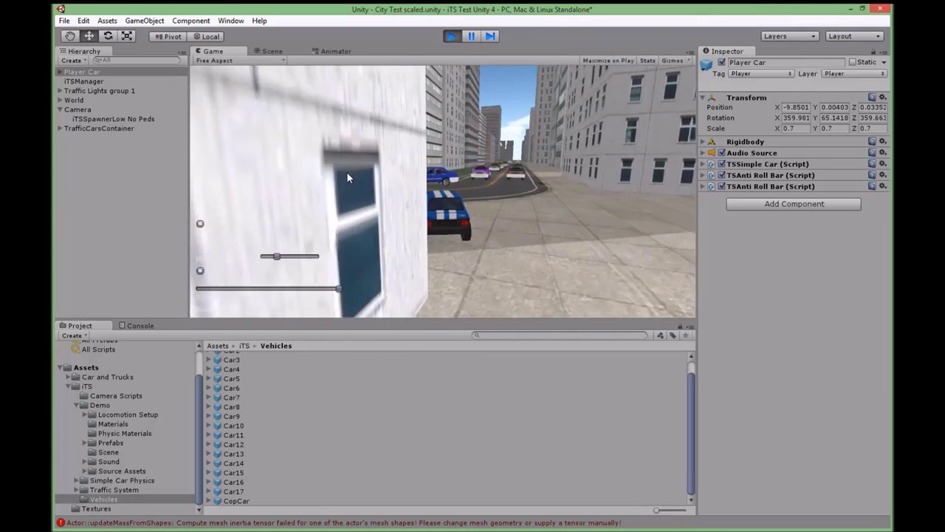
{"action": "key", "text": "Left"}
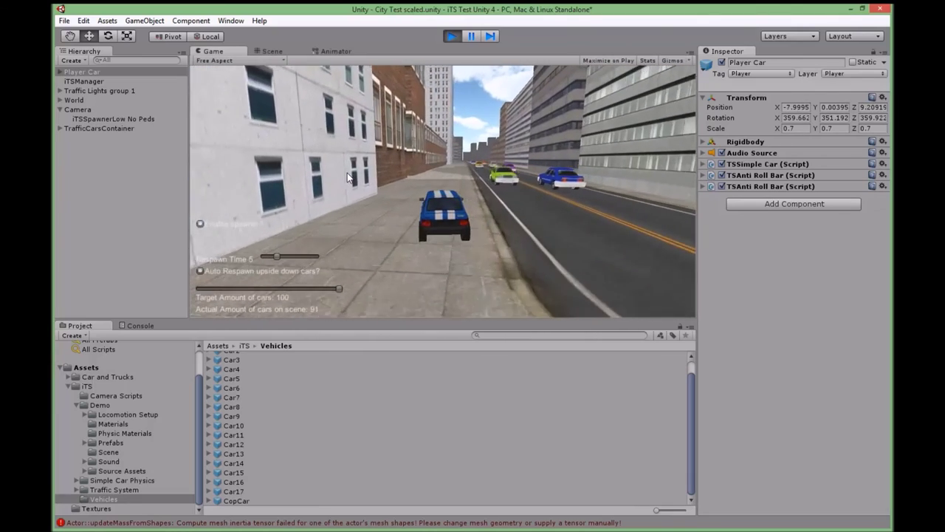
{"action": "key", "text": "Right"}
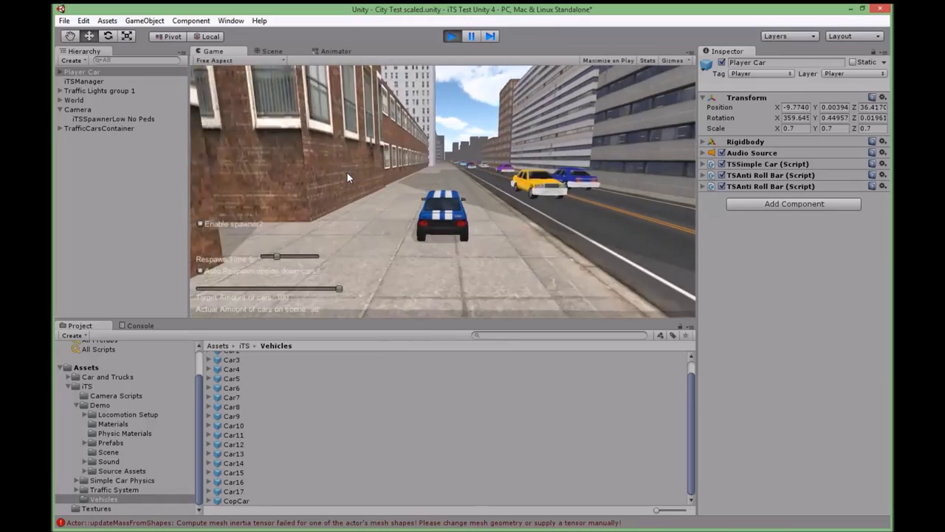
{"action": "key", "text": "Up"}
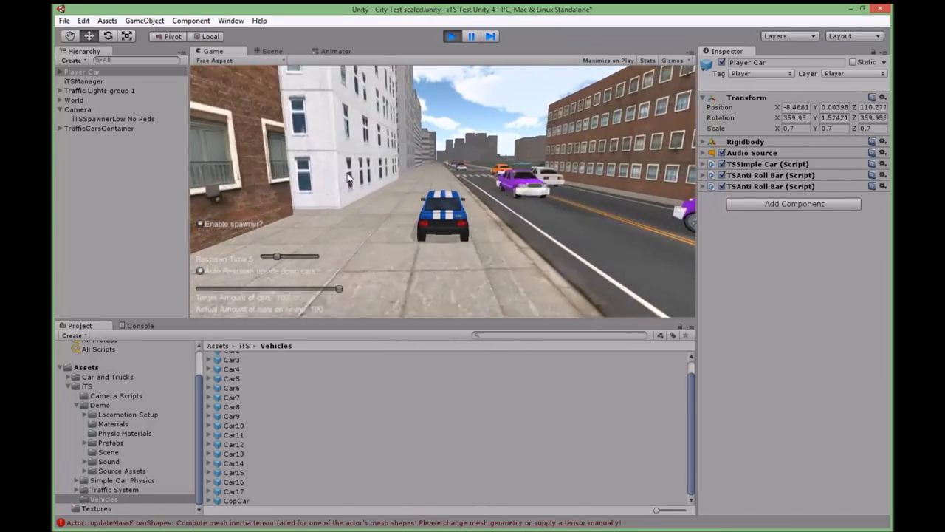
{"action": "key", "text": "Left"}
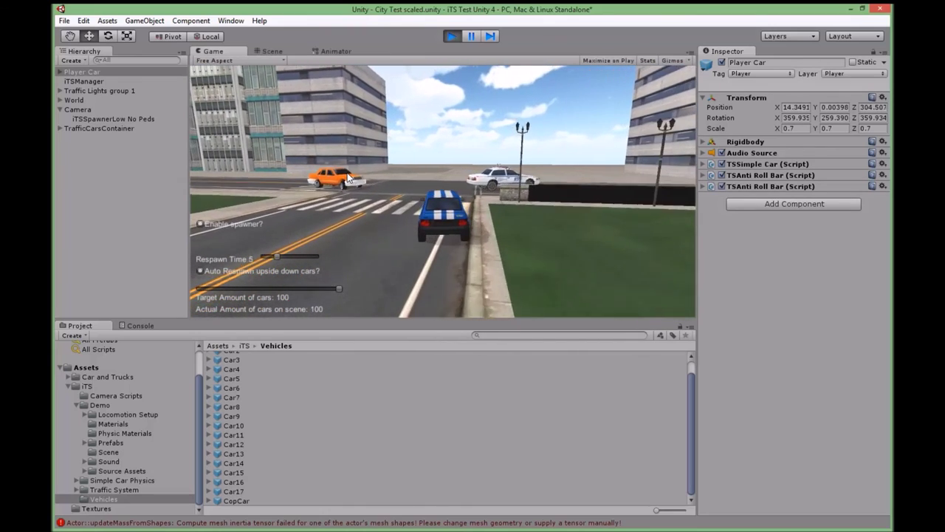
- Turn the Player Car onto a new street and drive ahead, turning right onto the grass
{"action": "key", "text": "Right"}
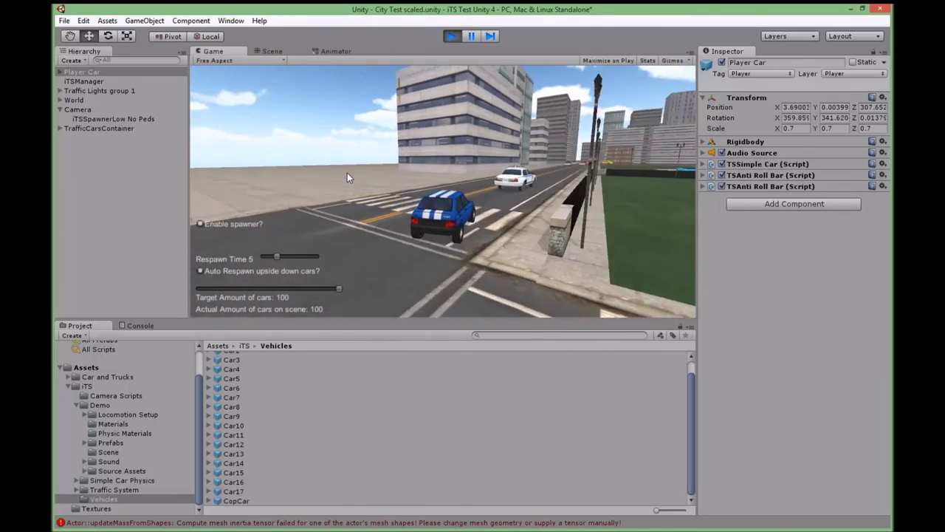
{"action": "key", "text": "Right"}
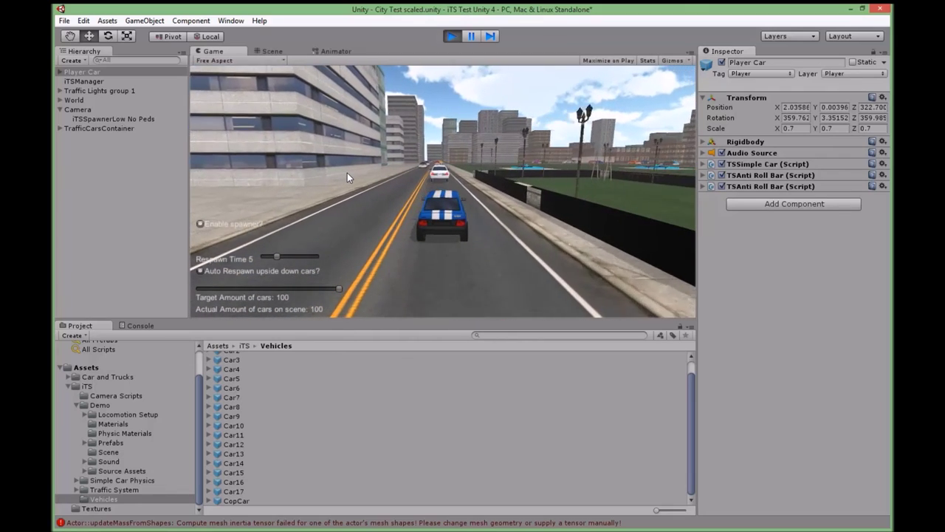
{"action": "key", "text": "Up"}
{"action": "key", "text": "Up"}
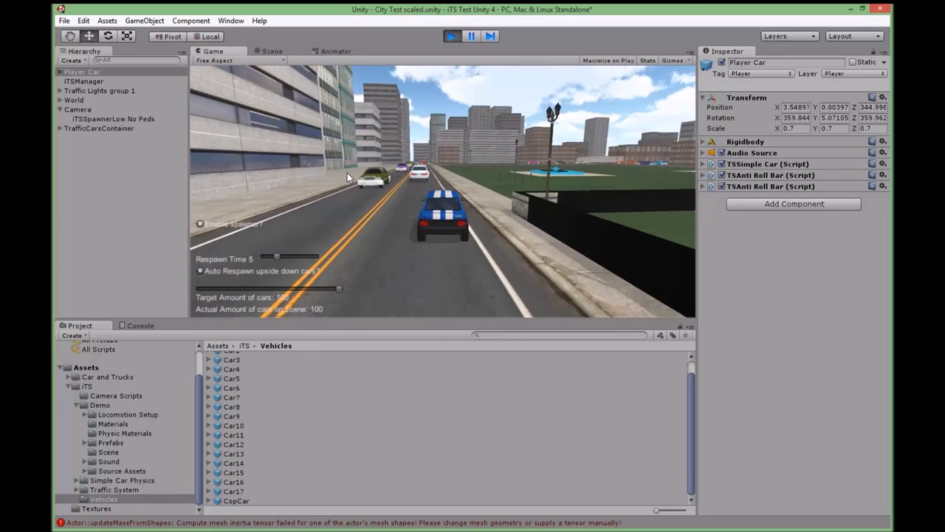
{"action": "key", "text": "Up"}
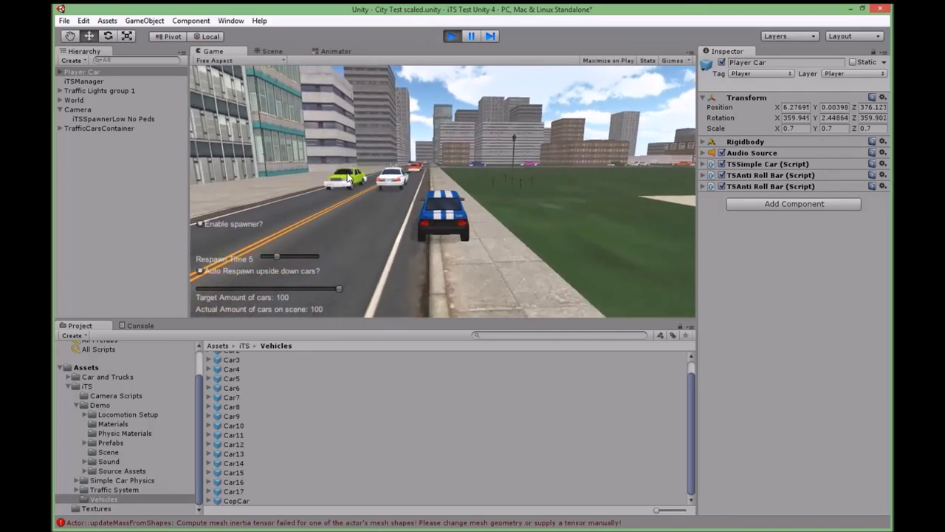
{"action": "key", "text": "Up"}
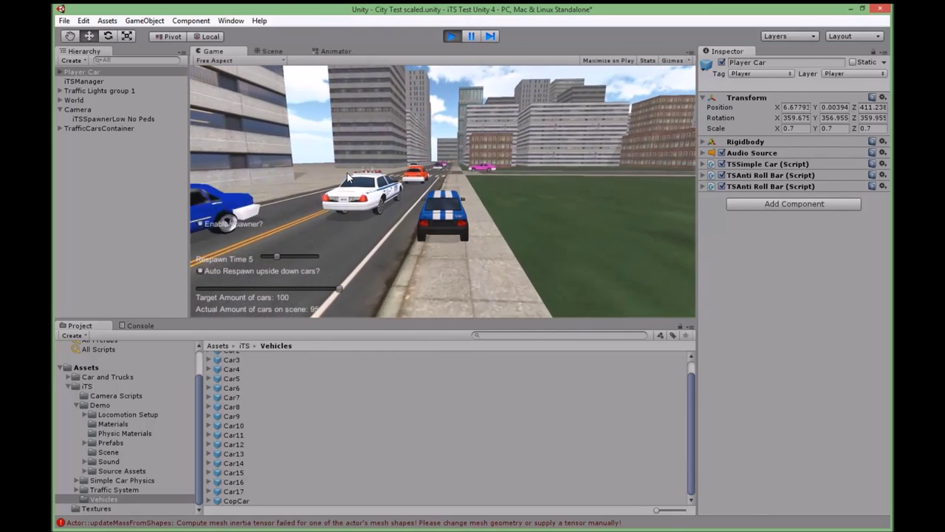
{"action": "key", "text": "Up"}
{"action": "key", "text": "Right"}
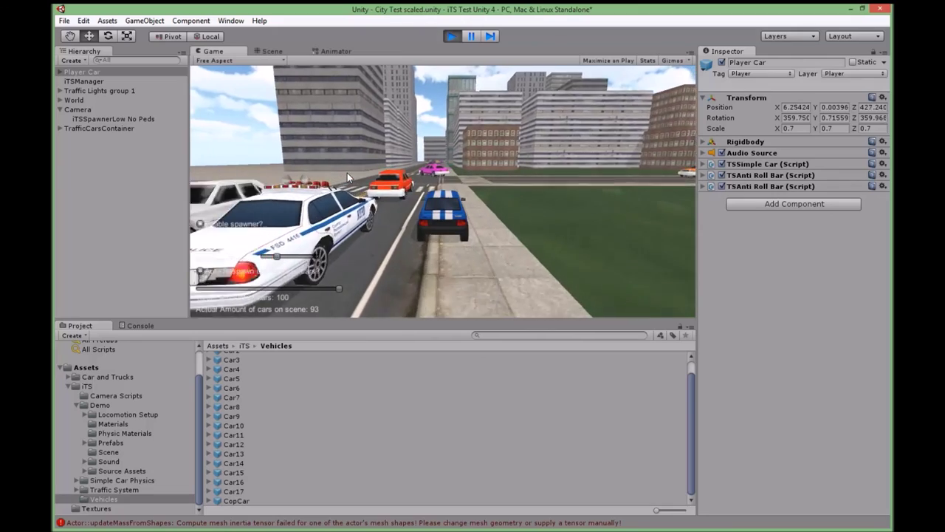
{"action": "key", "text": "Up"}
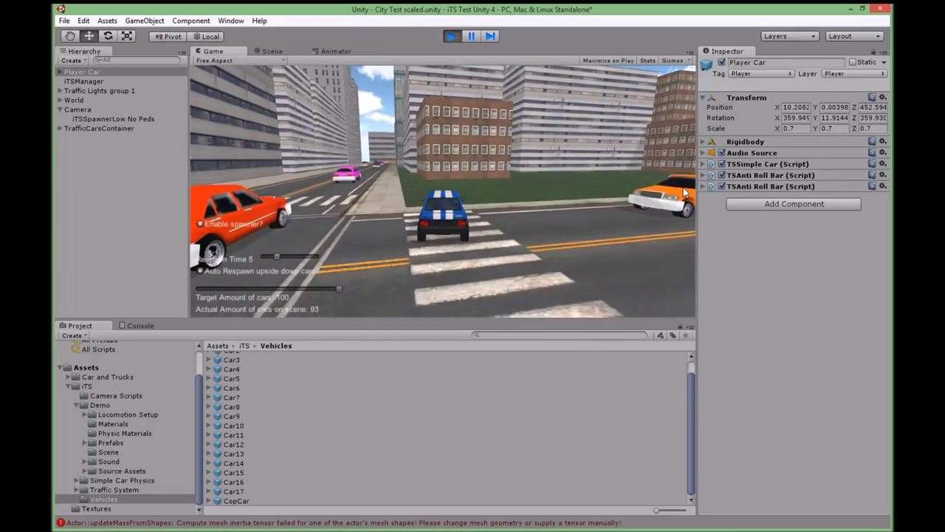